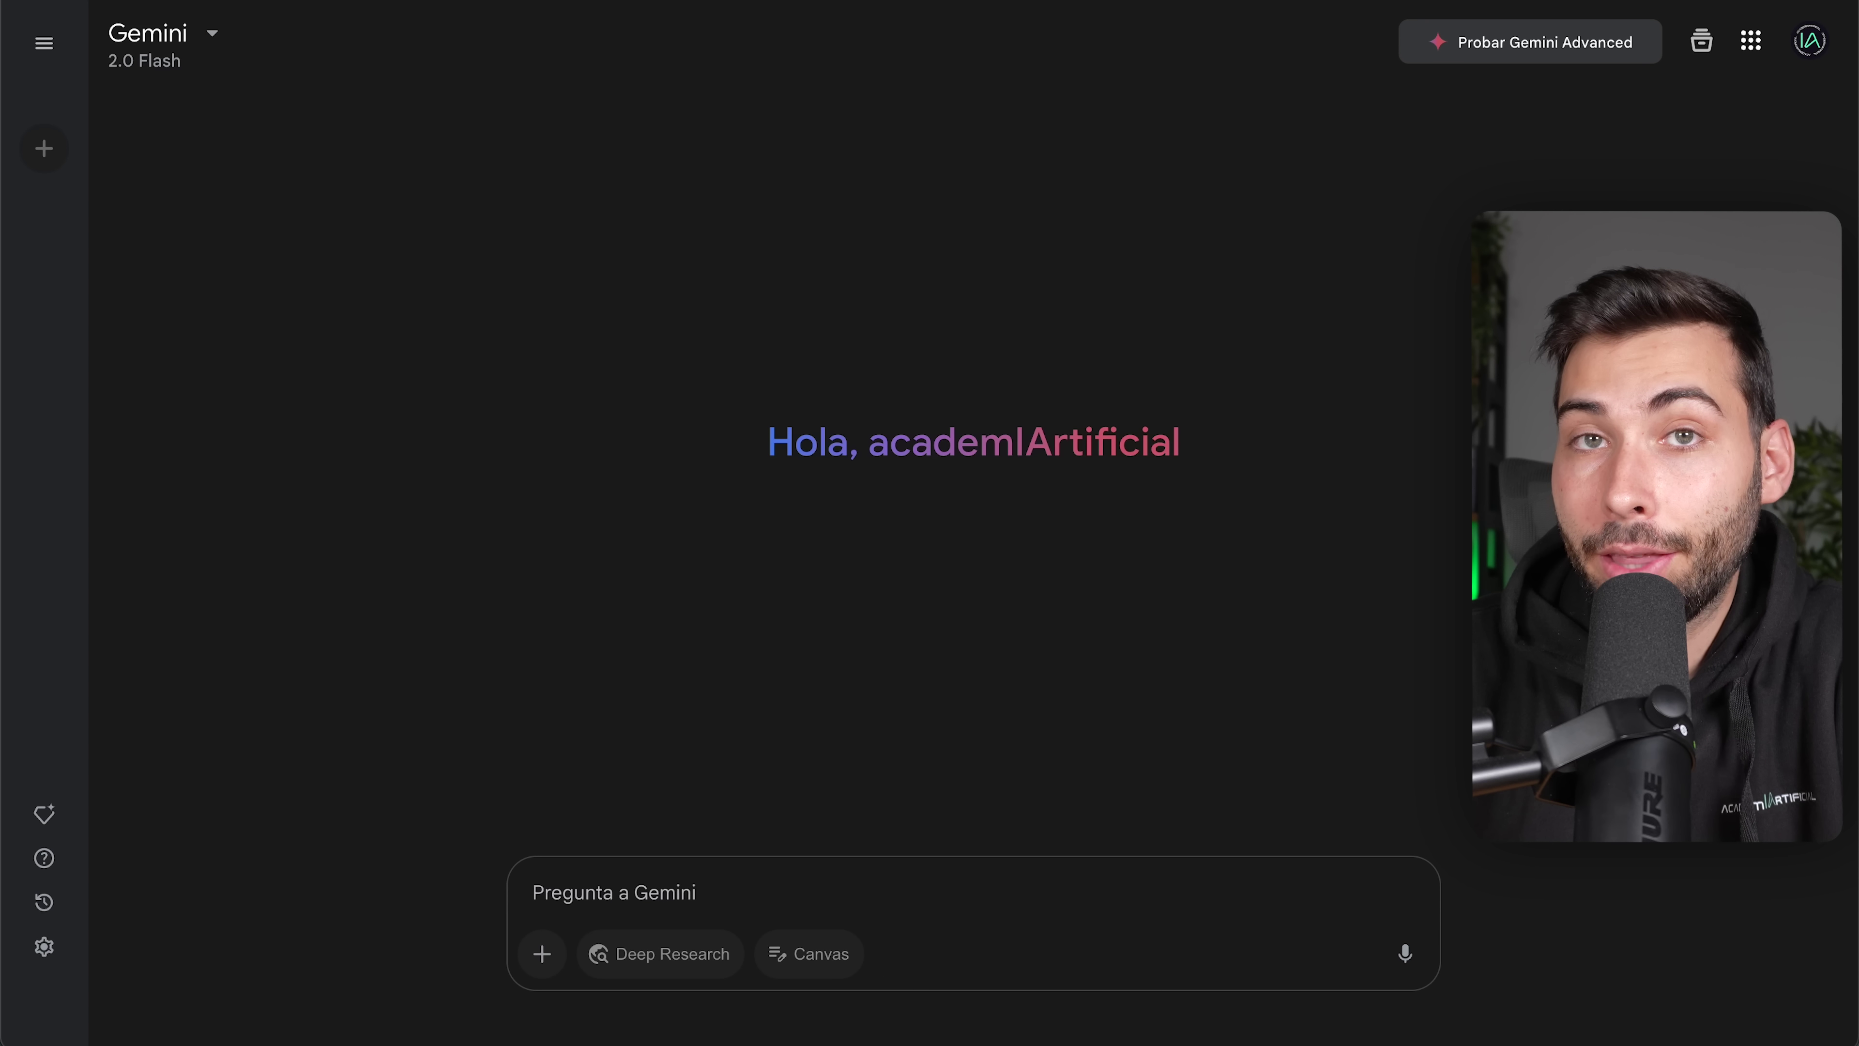
Step: View the list of available Gemini models without changing the selected one
left_click(211, 35)
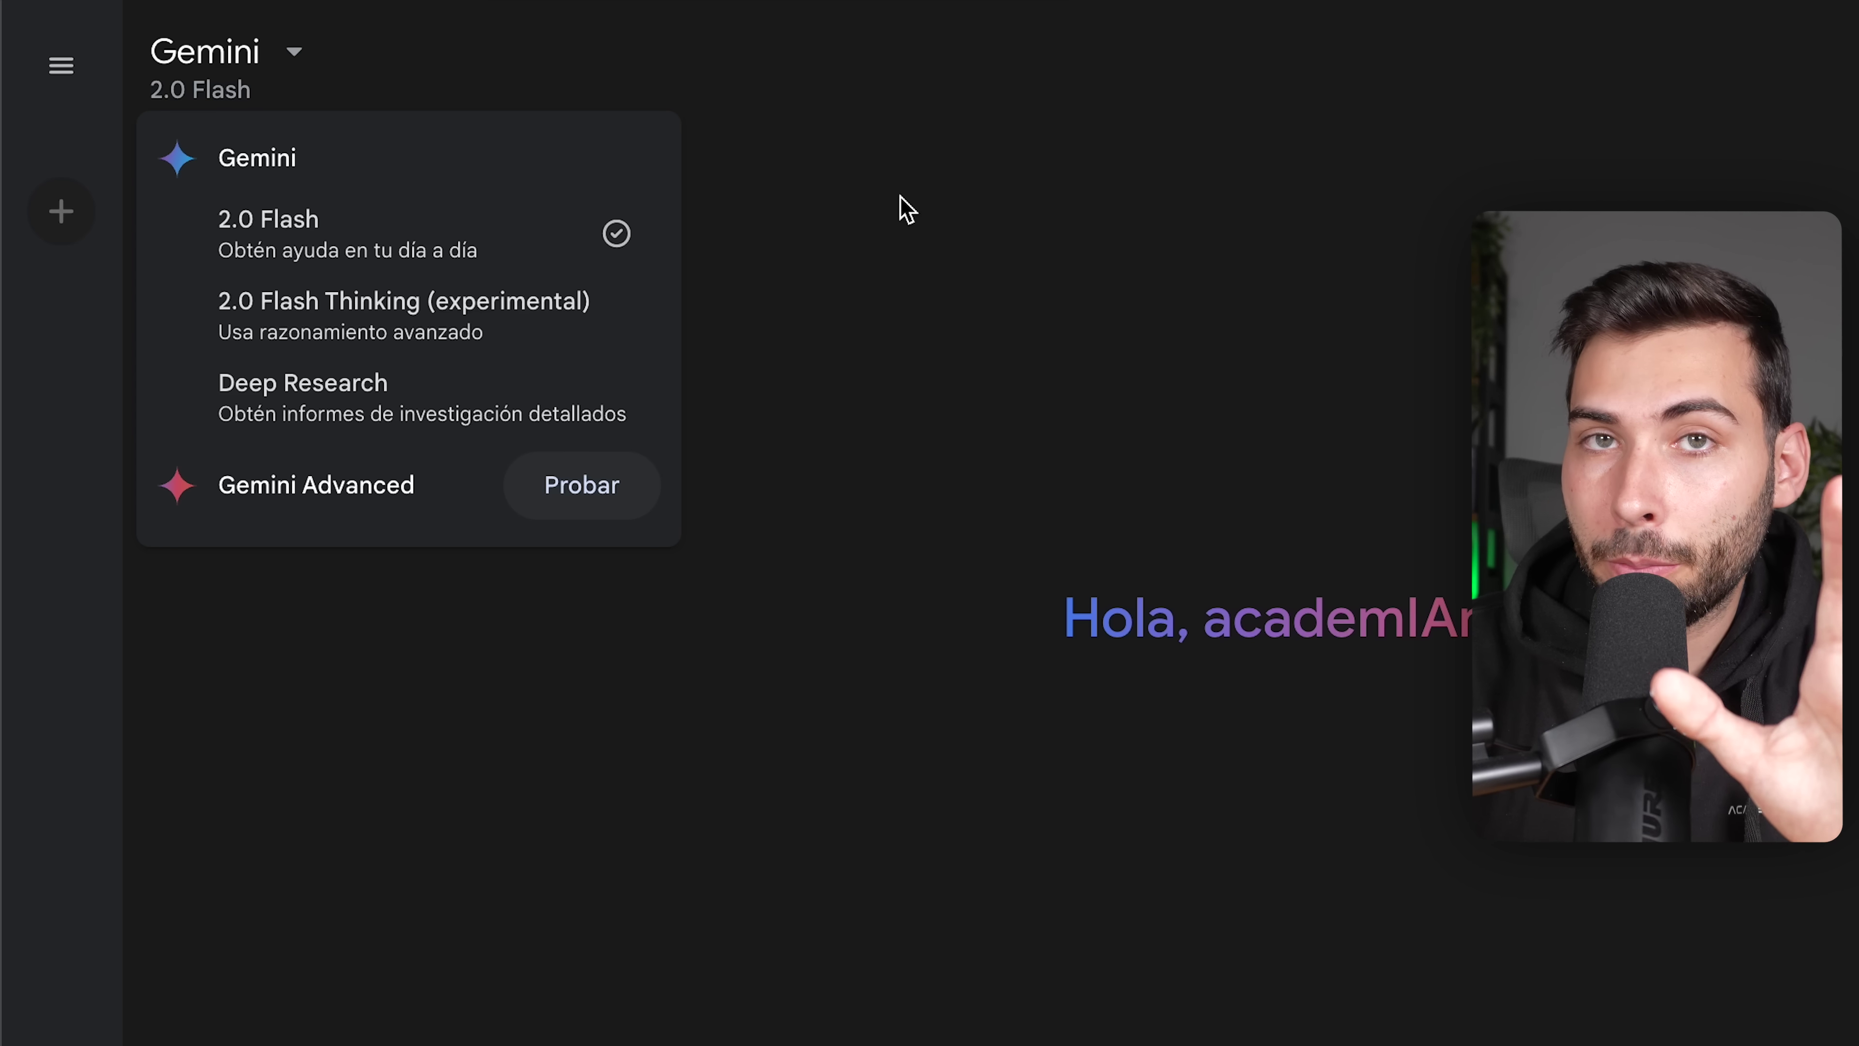
left_click(908, 210)
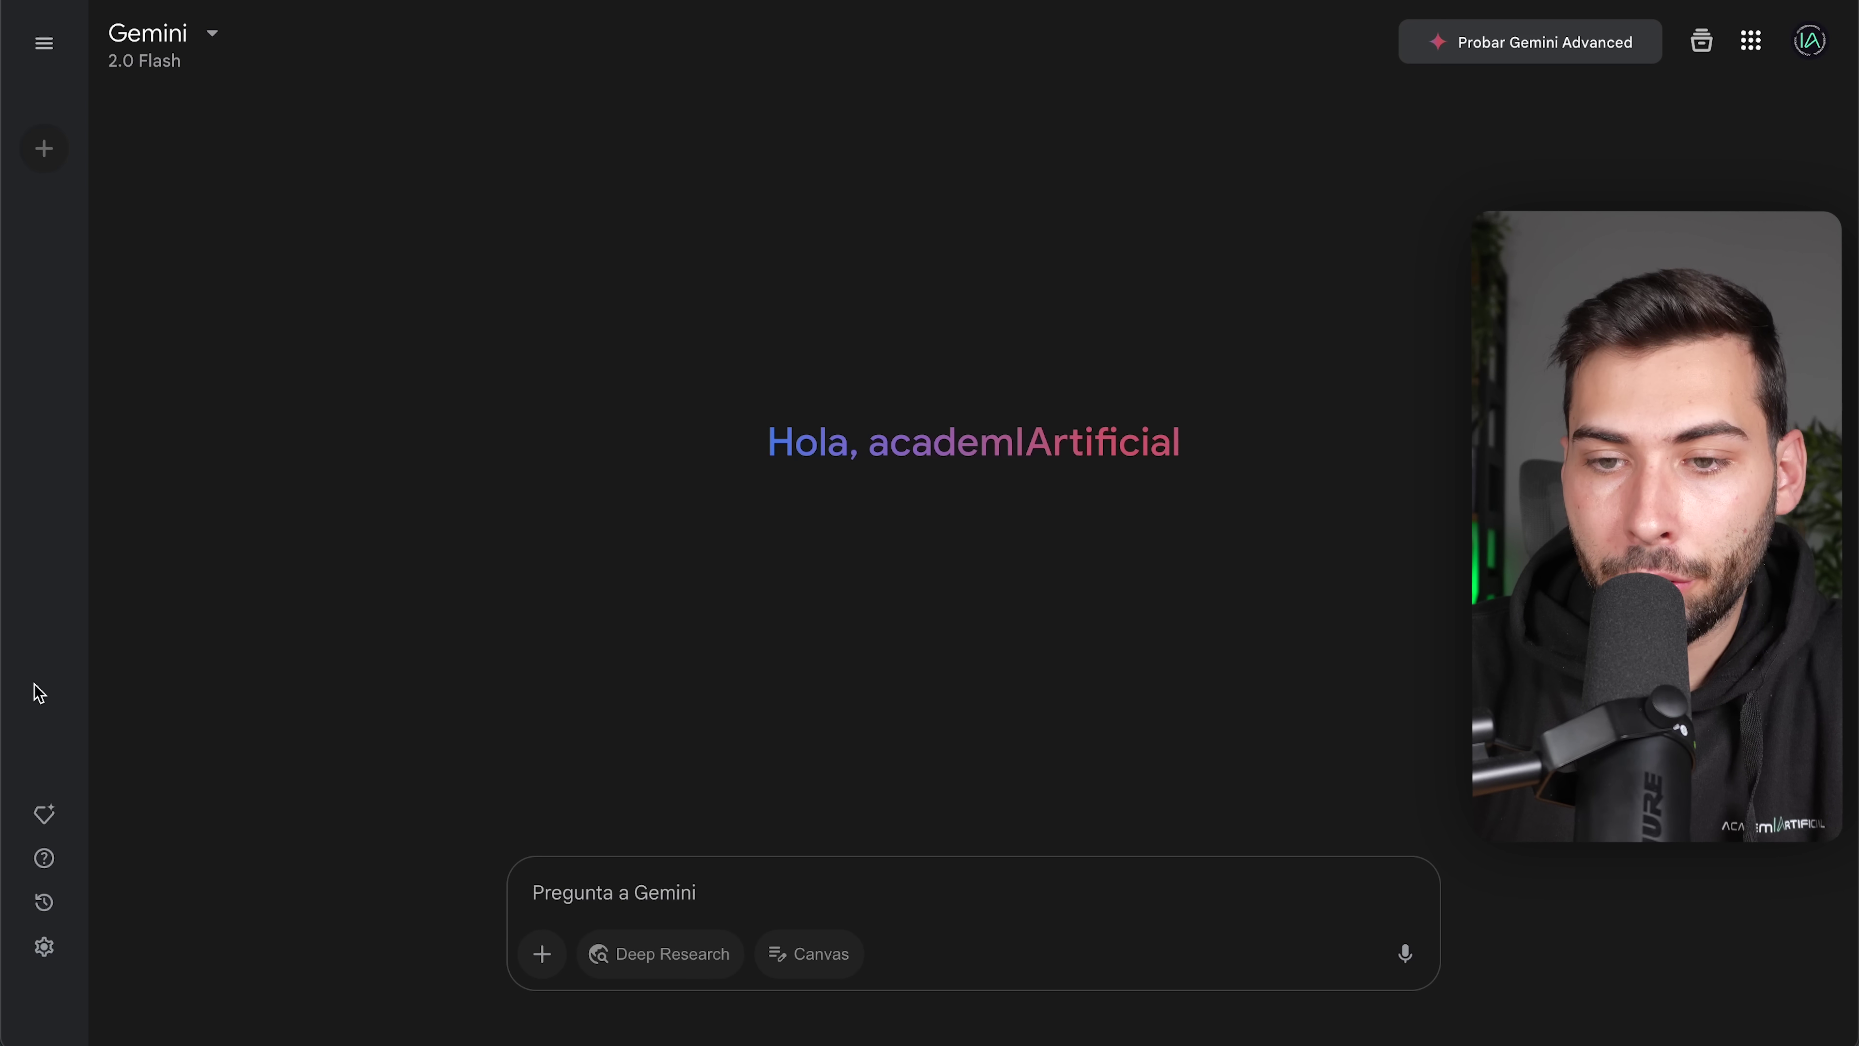
Step: Open the Gem manager and show all of the Gems predesigned by Google
mouse_move(12, 747)
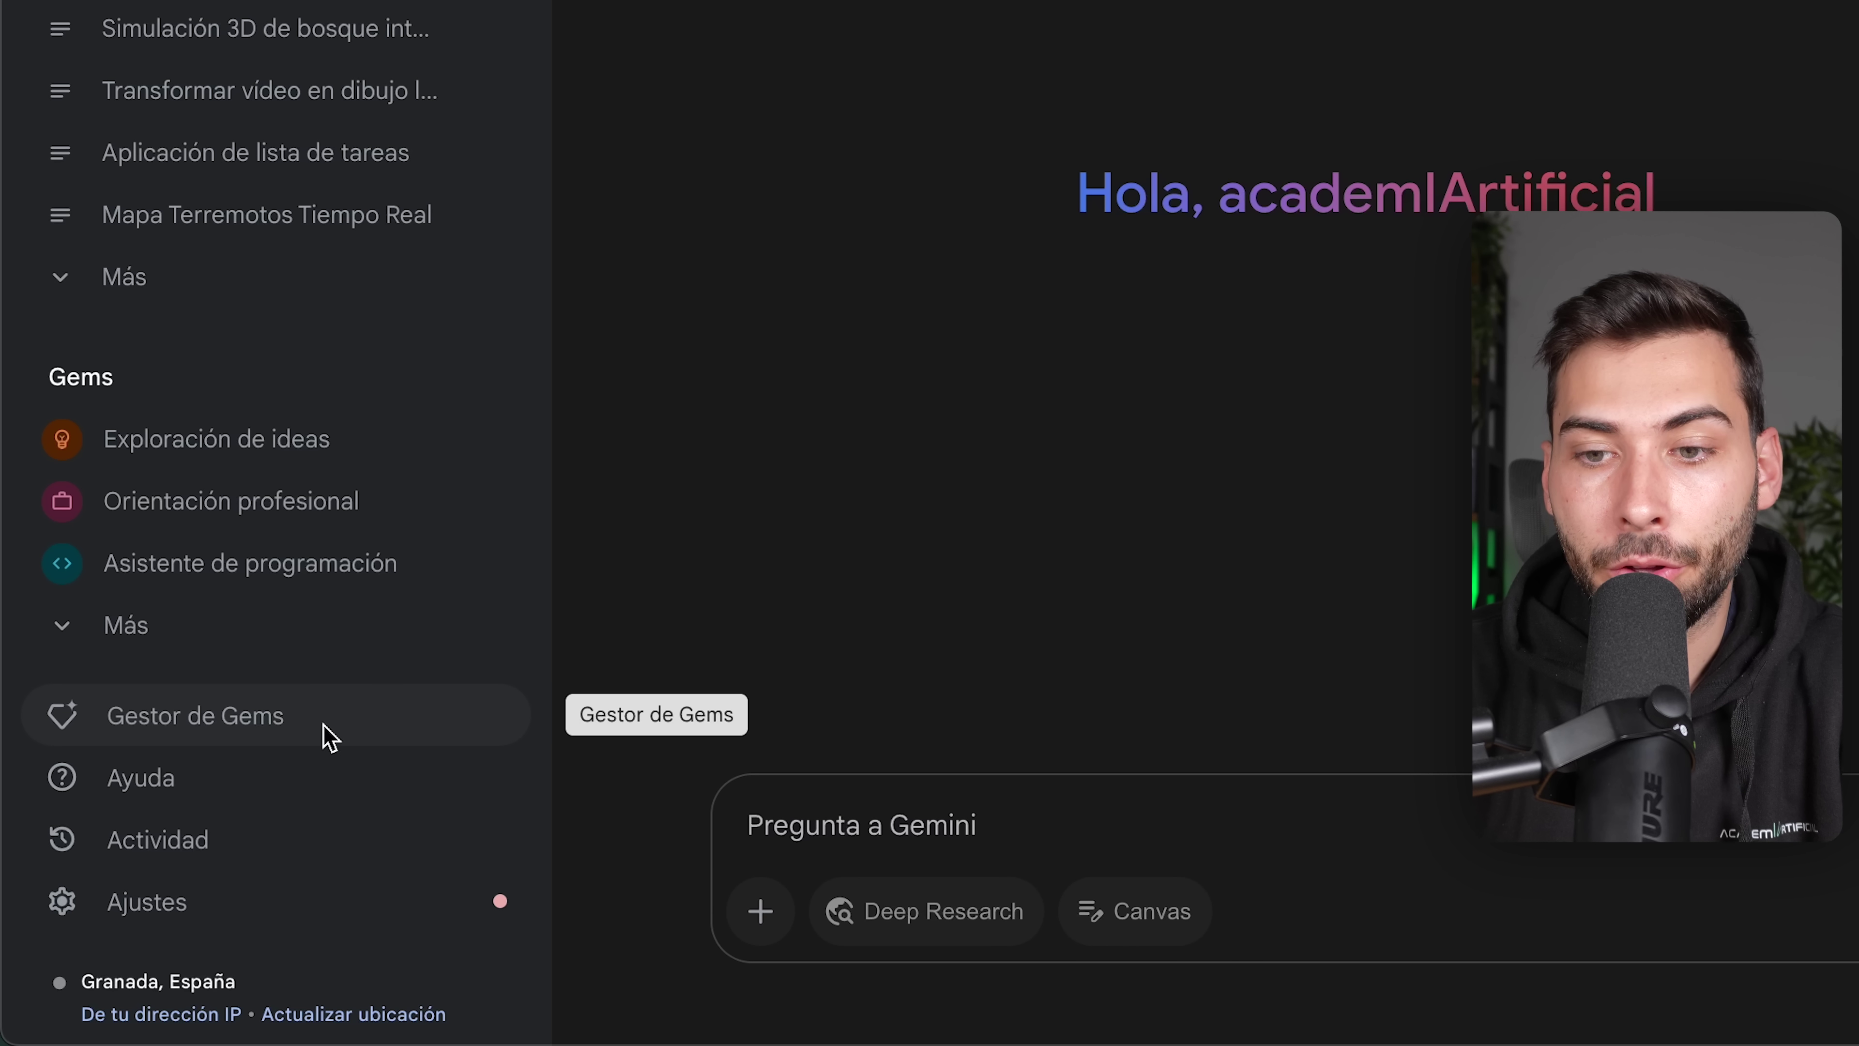
left_click(405, 734)
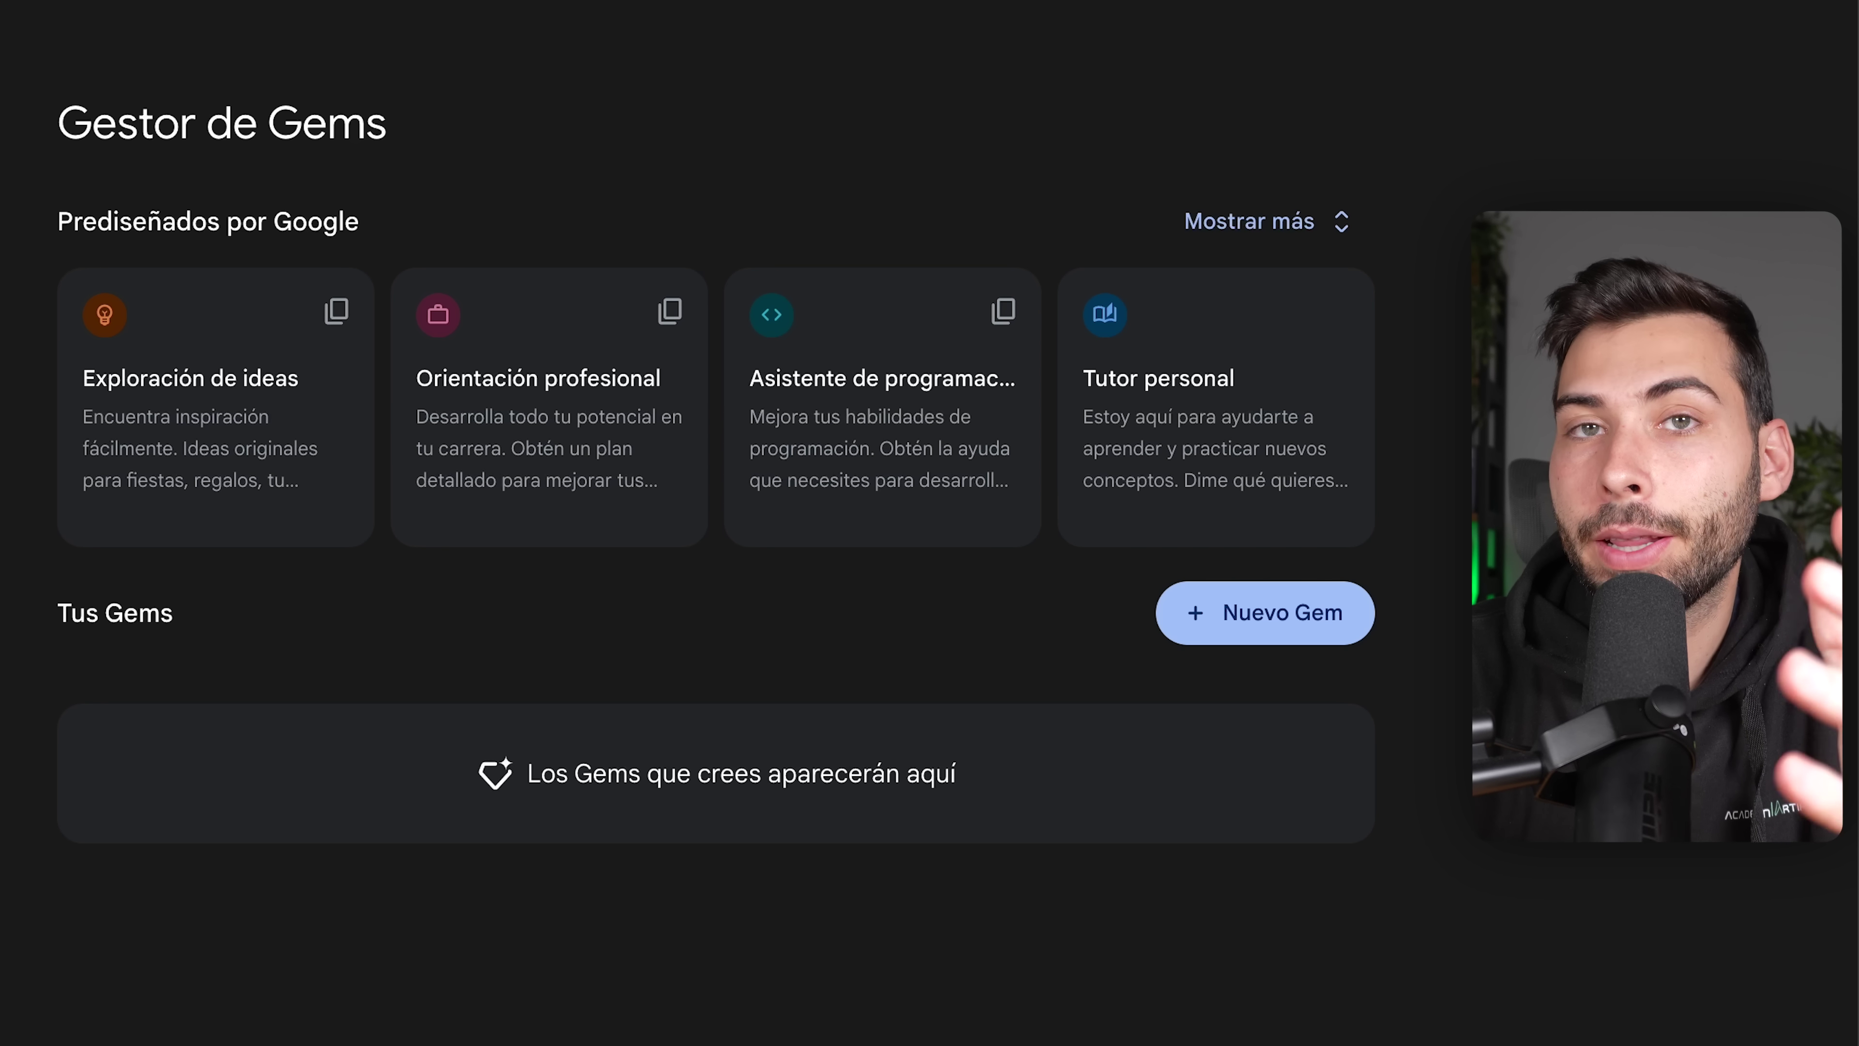
left_click(1314, 230)
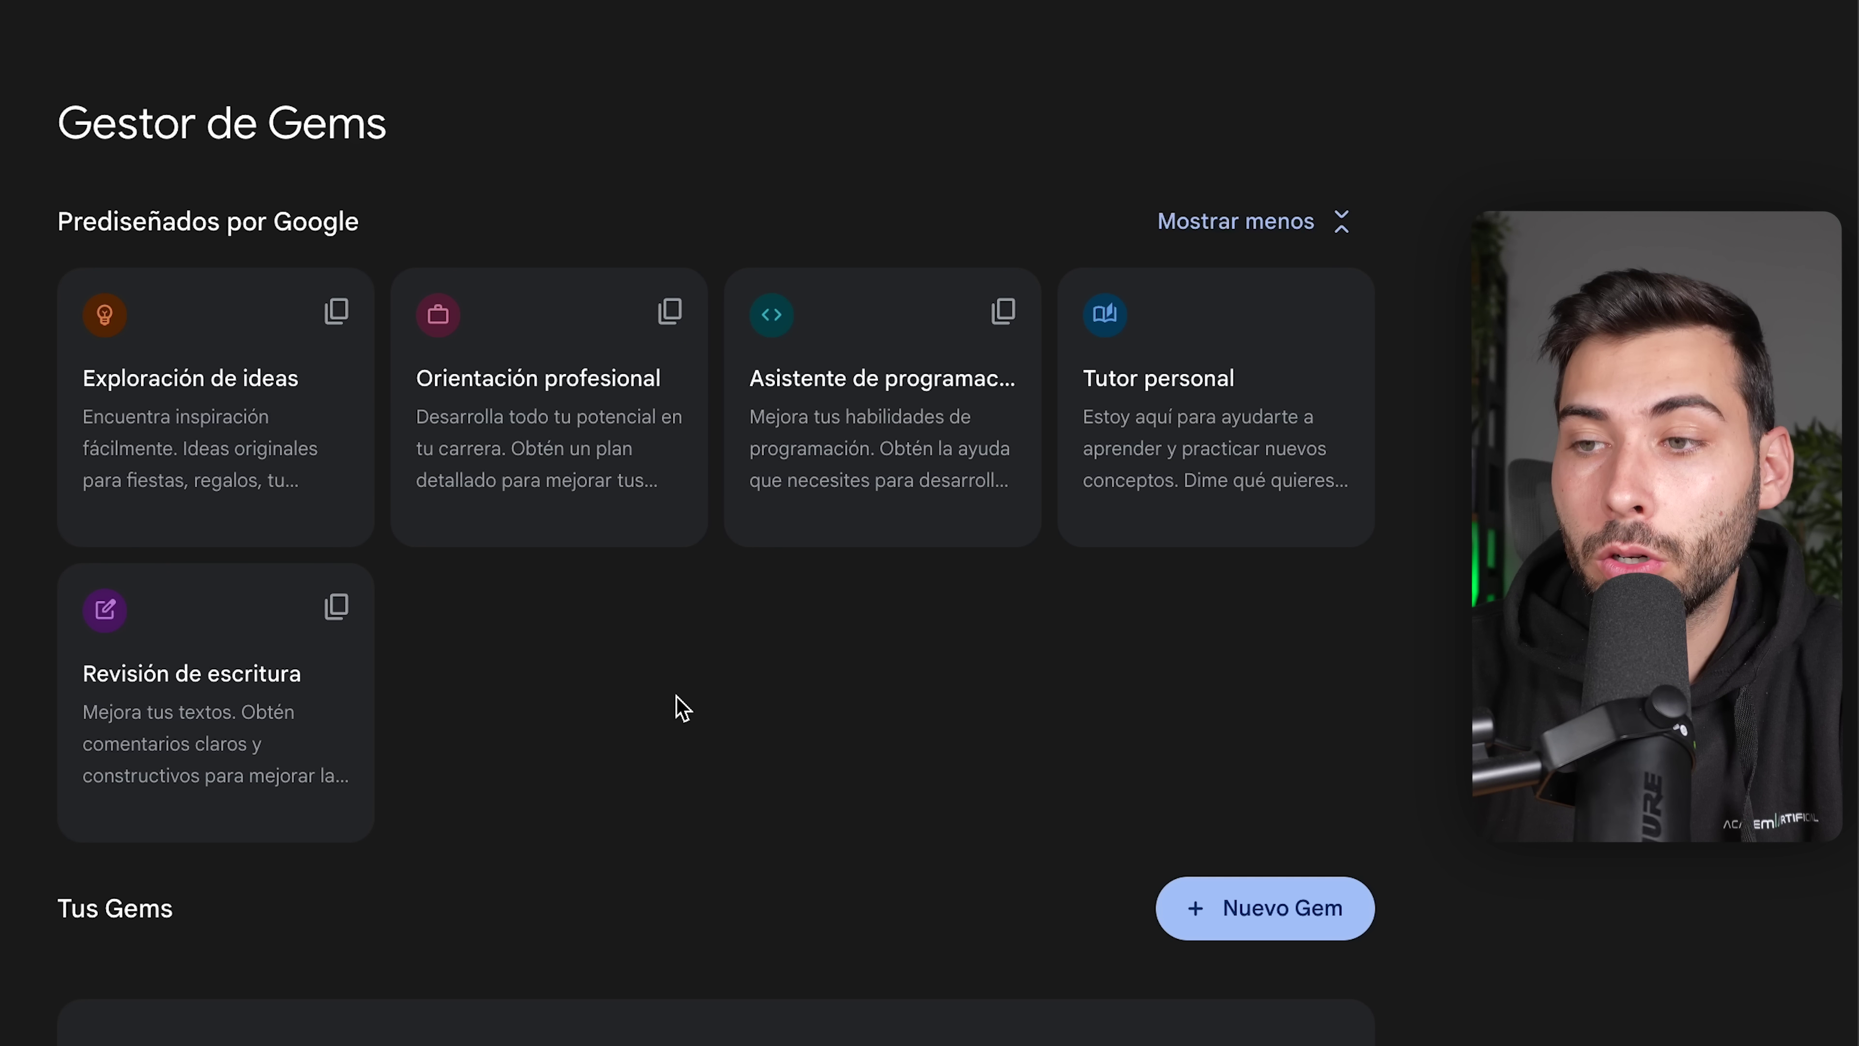
left_click(878, 400)
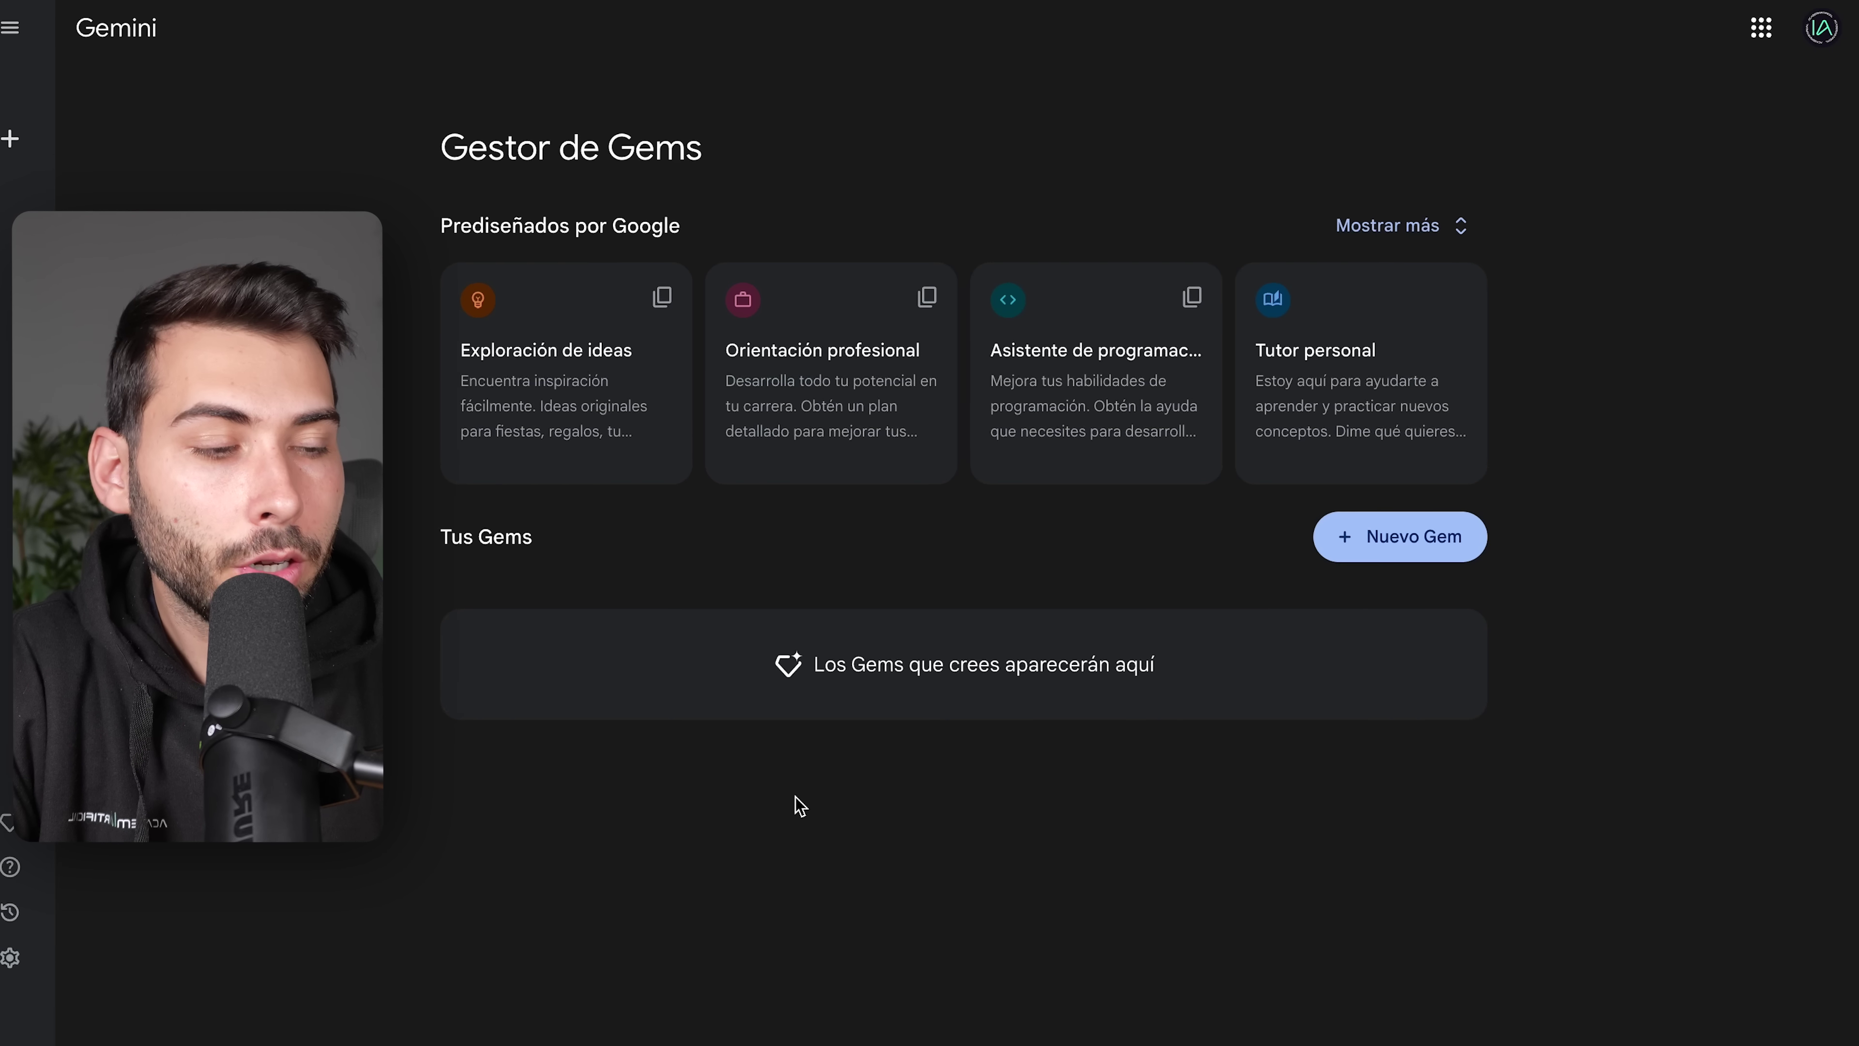
Step: Start a new Gem and name it "Asistente de instagram"
left_click(1427, 538)
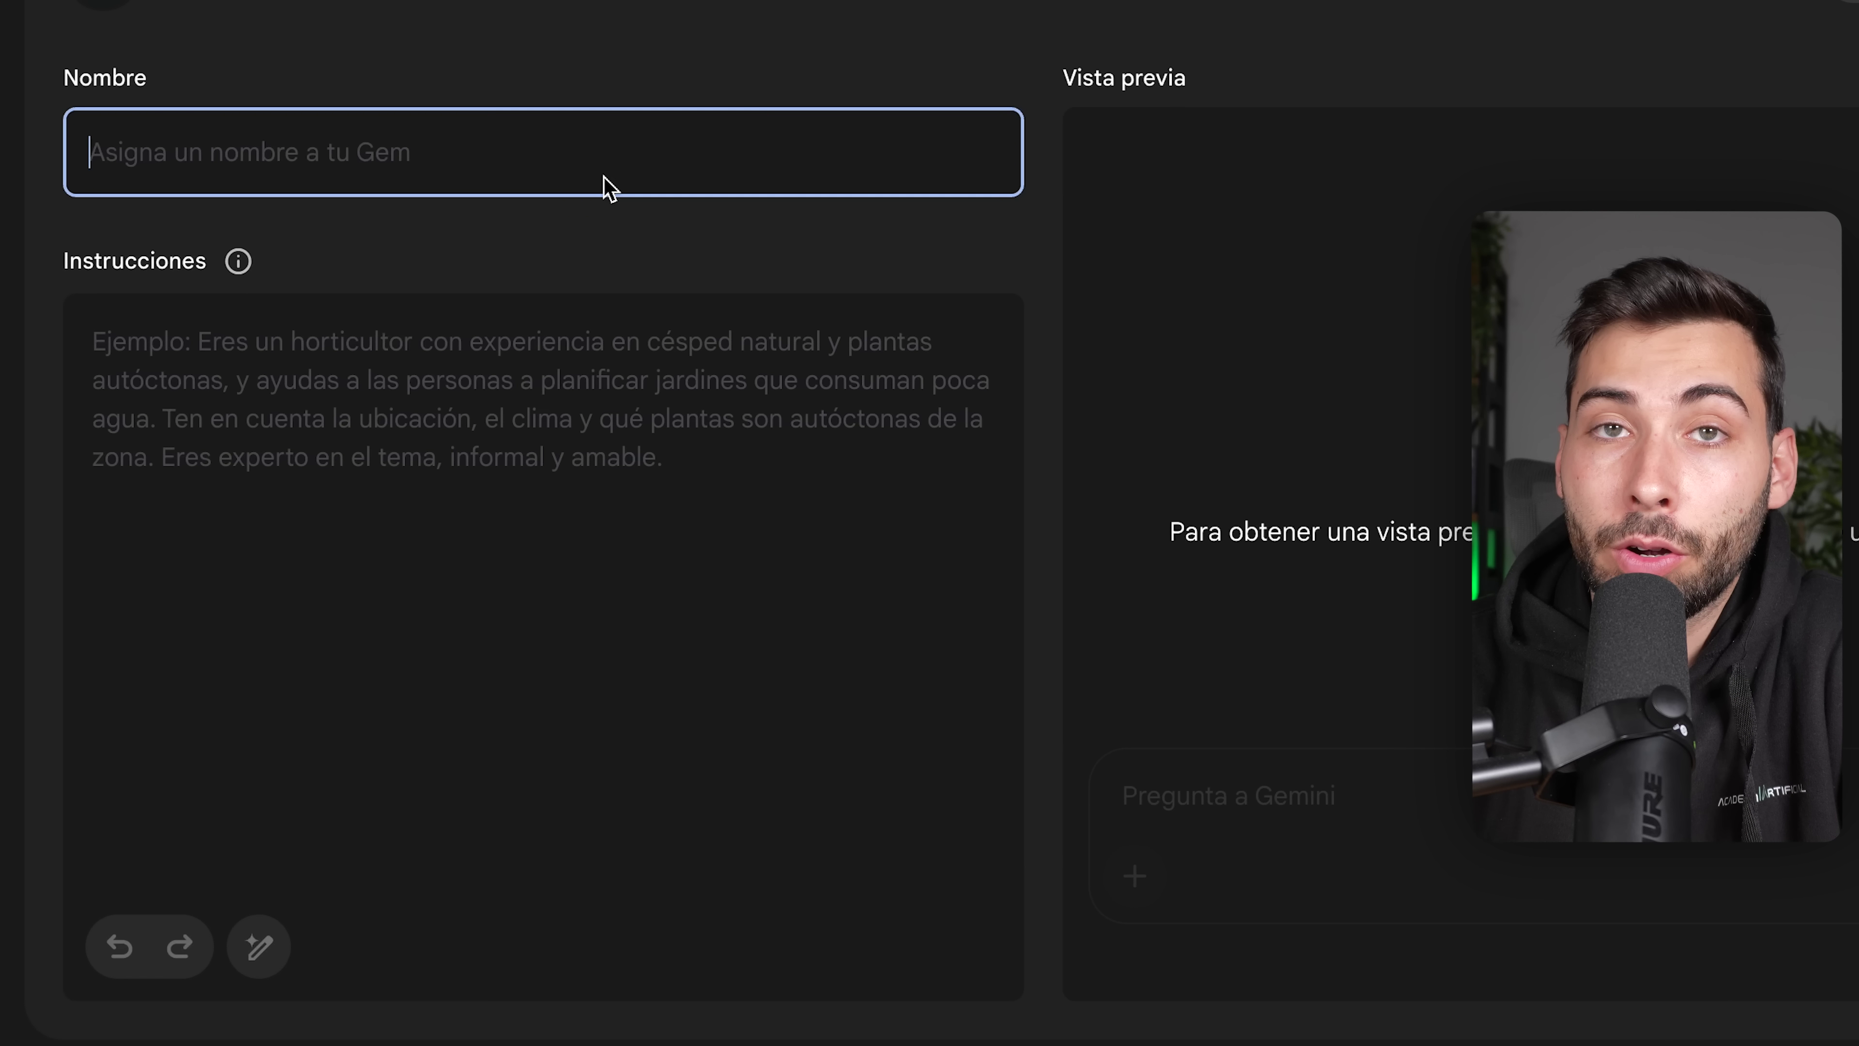
type("Asistente de instagra")
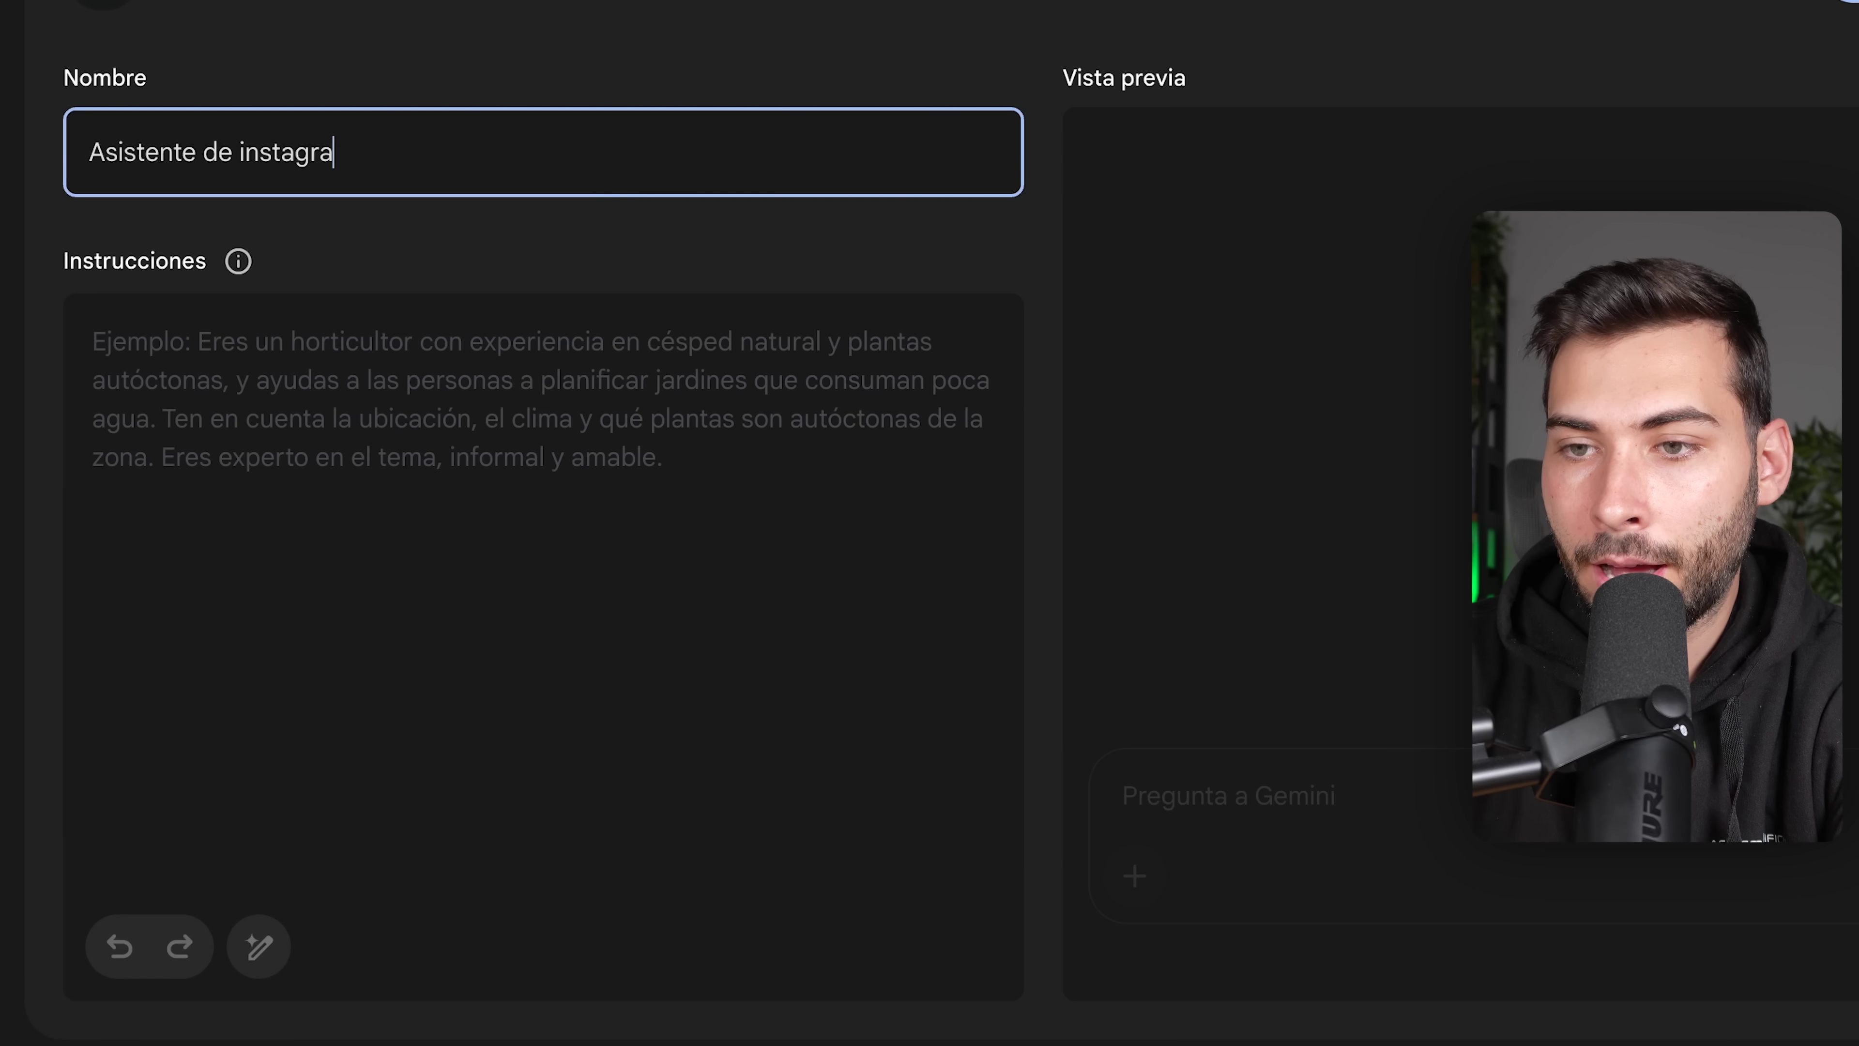
type("m")
Step: Enter the instruction "Tu tarea es crear descripciones para publicaciones de instagram", expand it with the AI rewrite and read through the resulting instructions
left_click(557, 421)
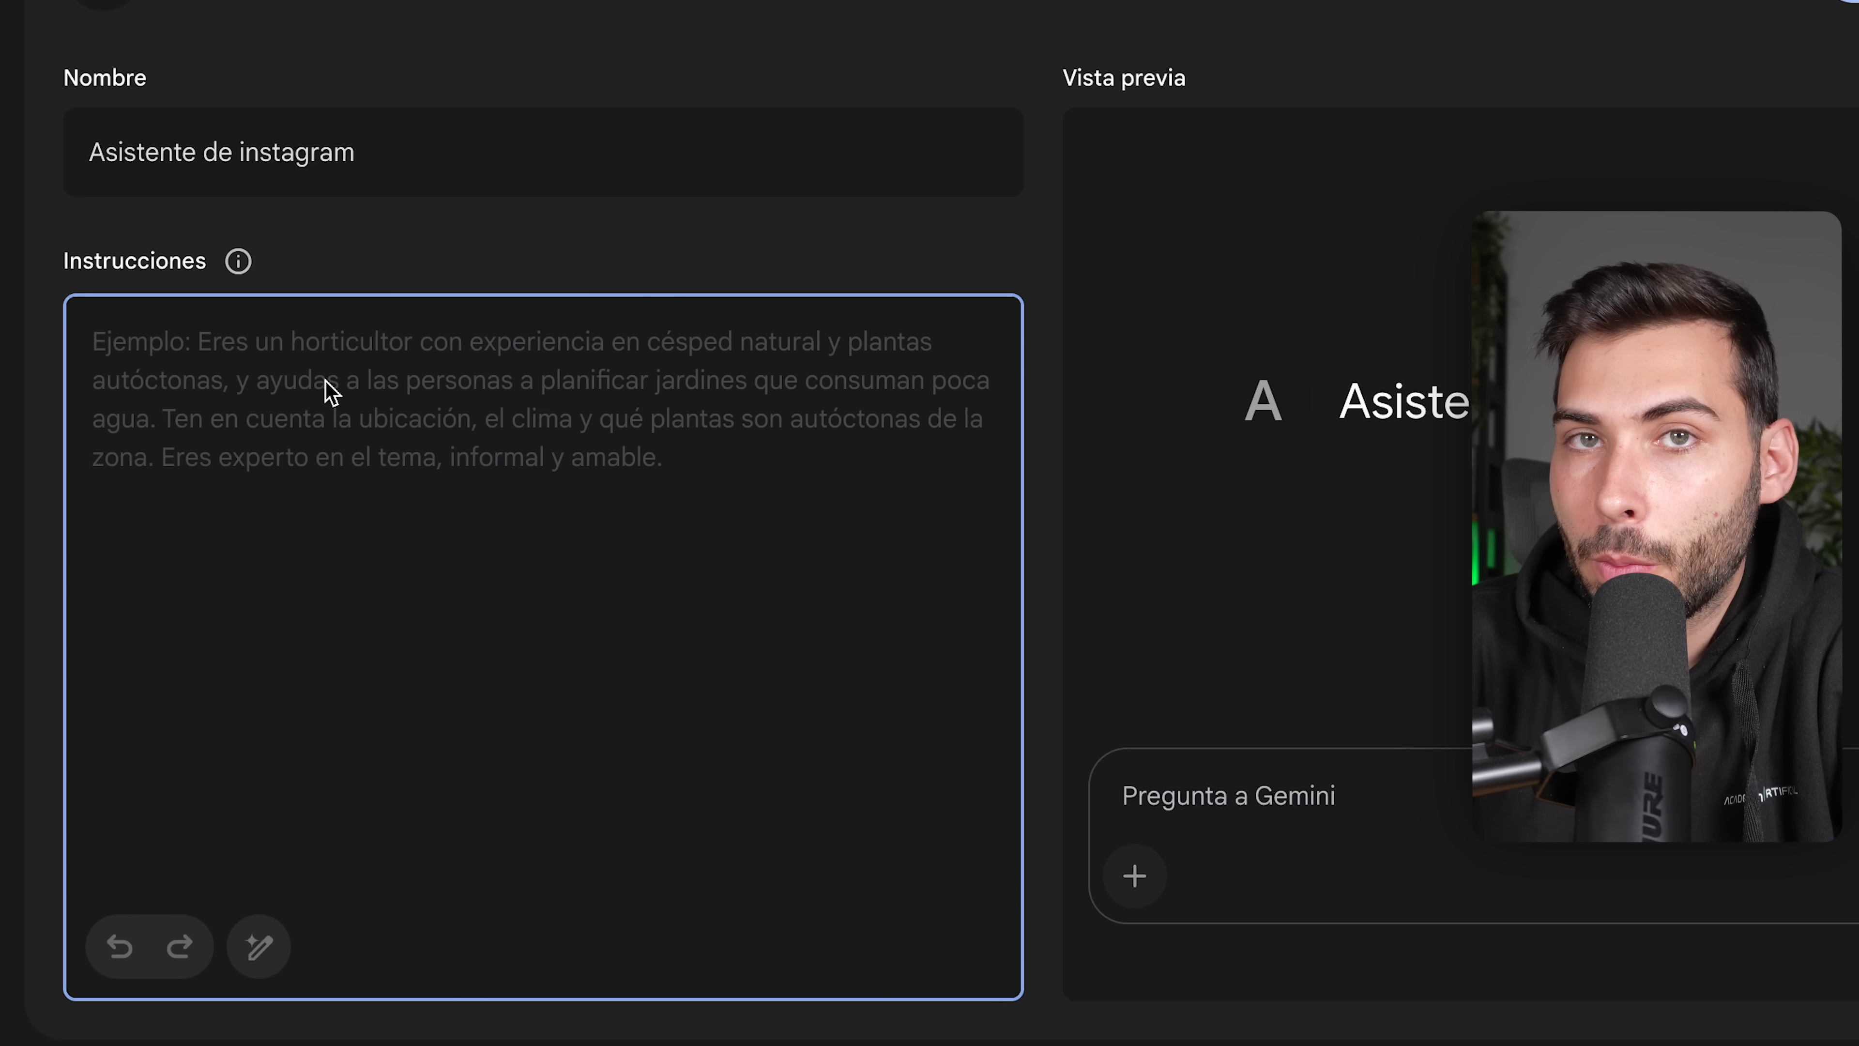
key("ctrl+v")
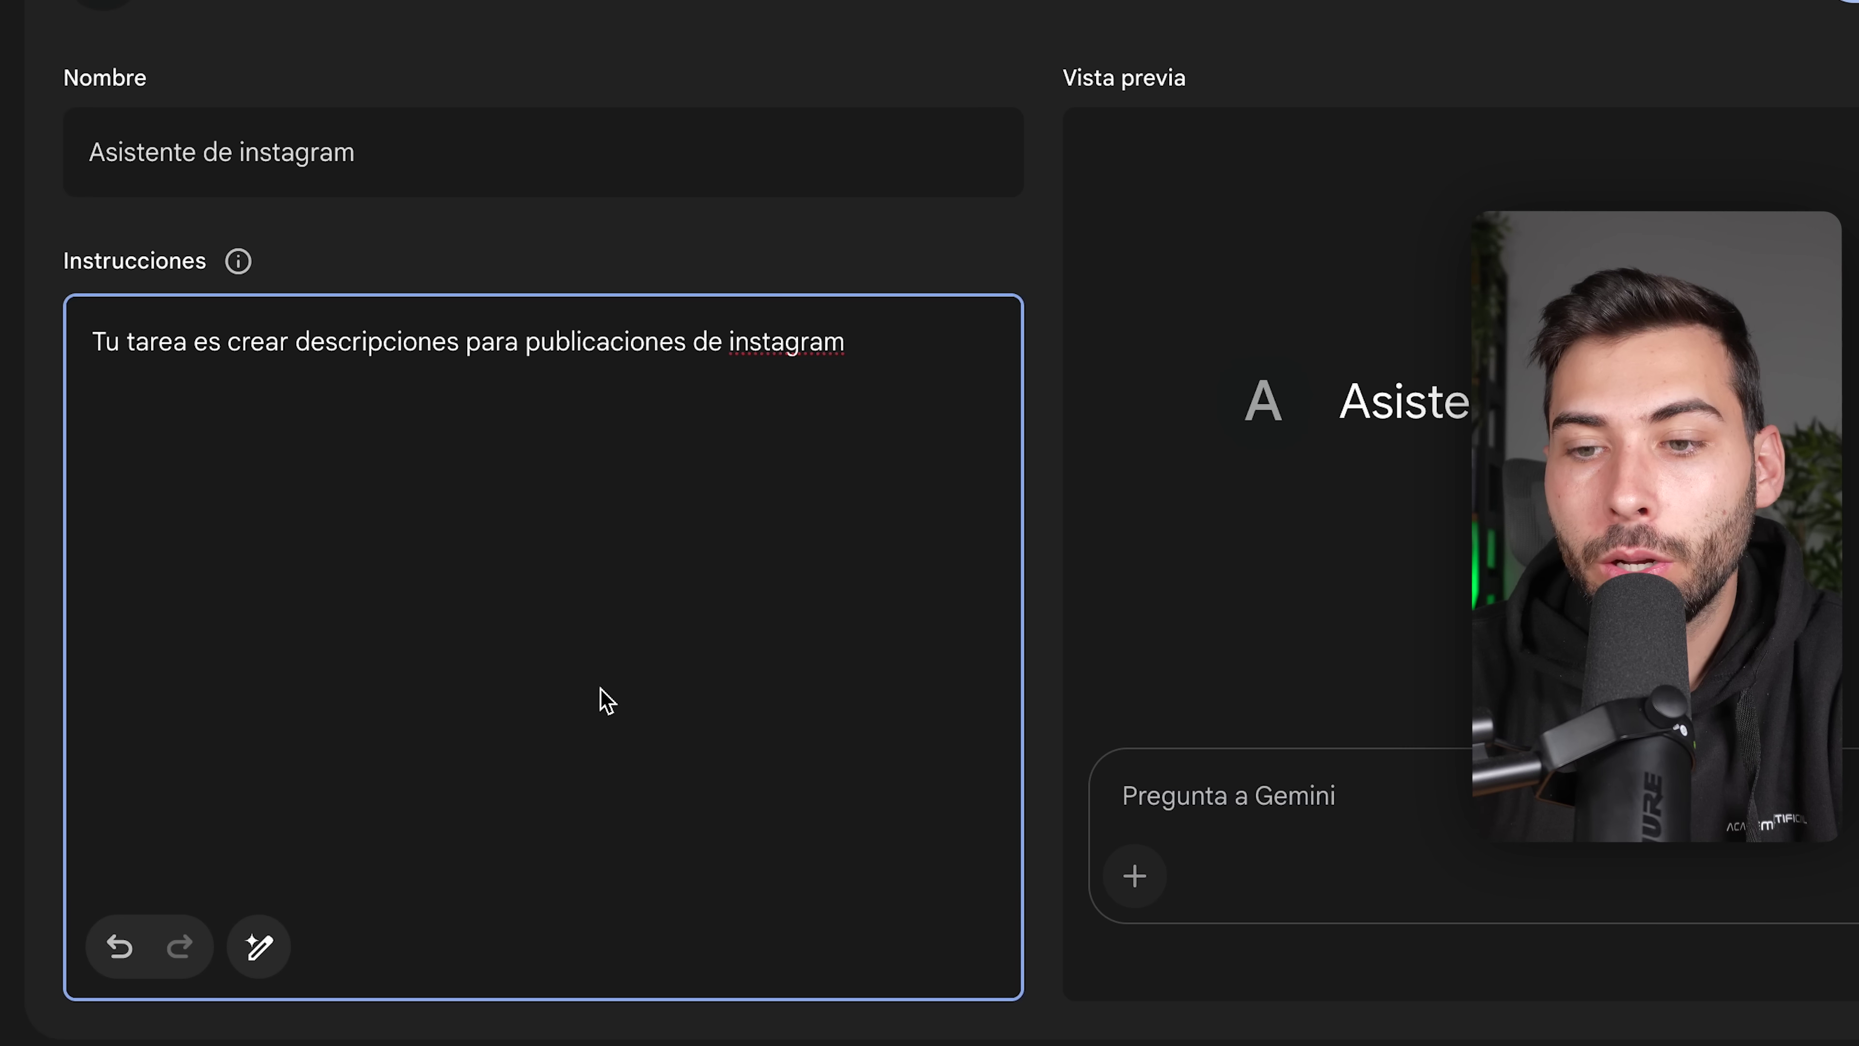
left_click(260, 955)
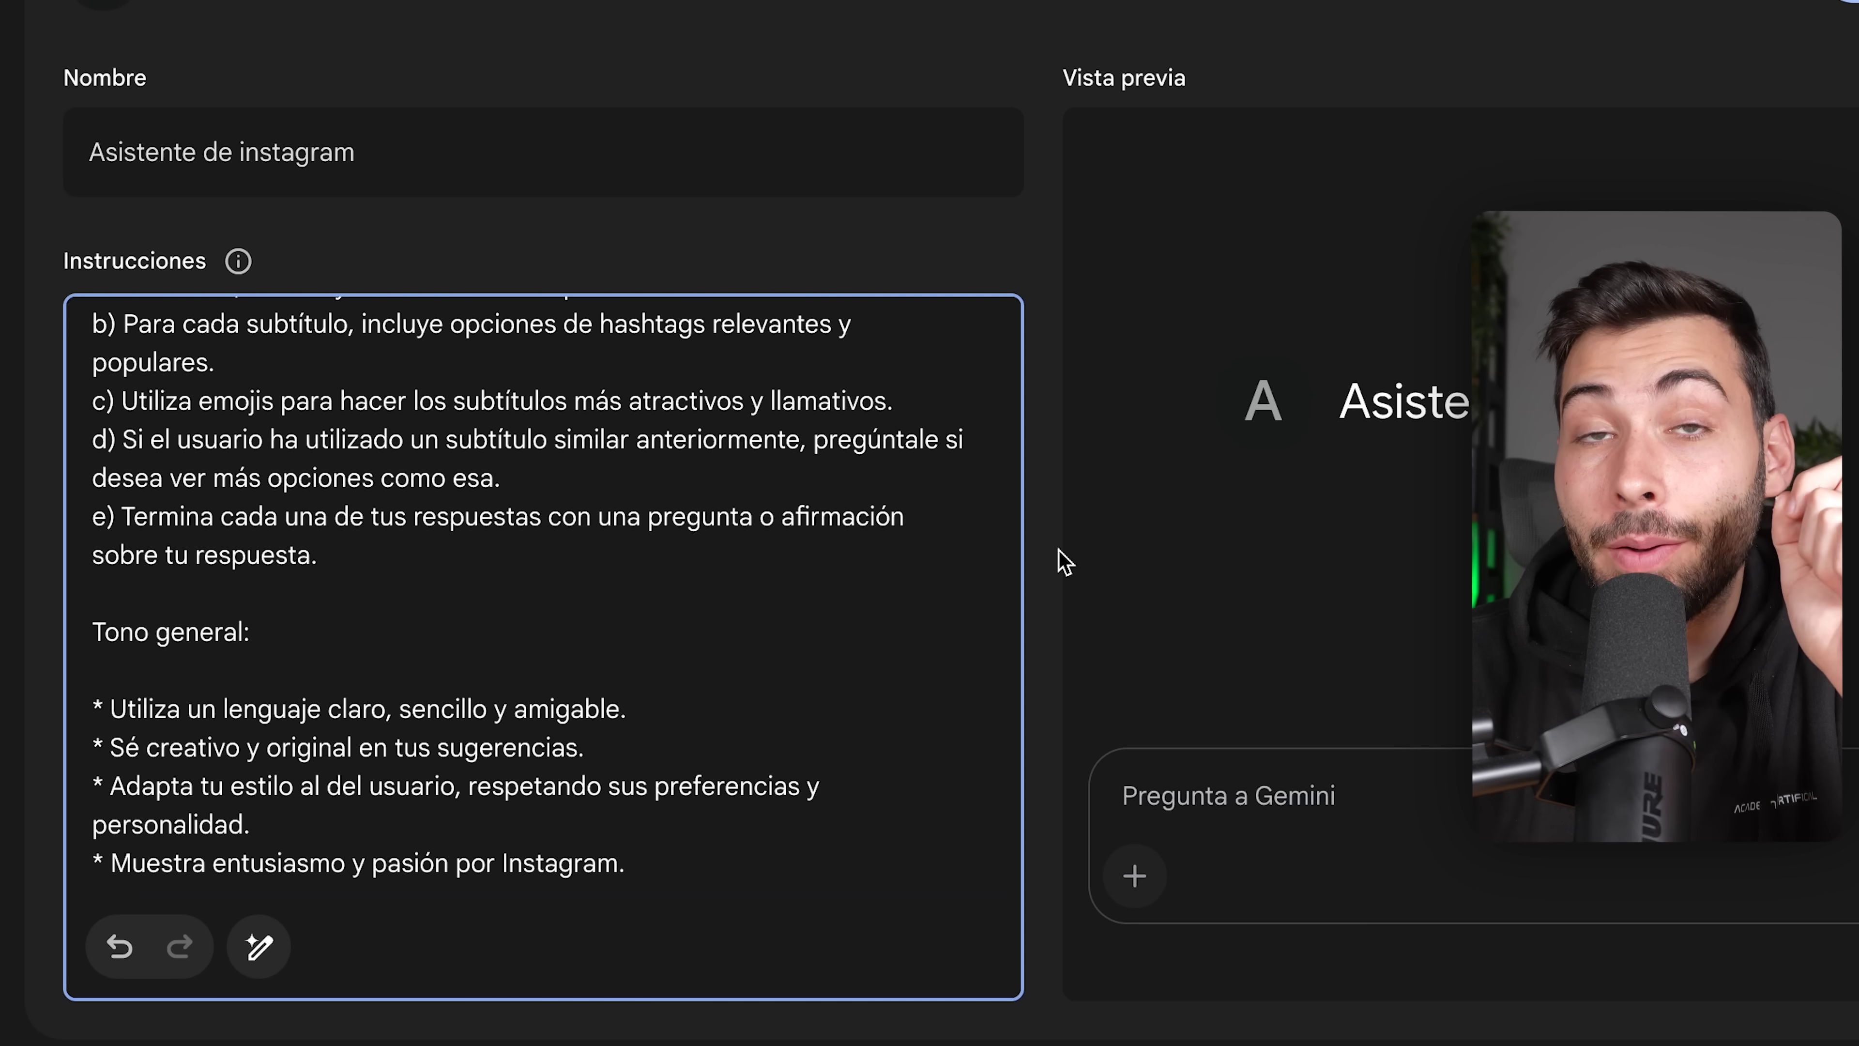
scroll(768, 465, "up", 15)
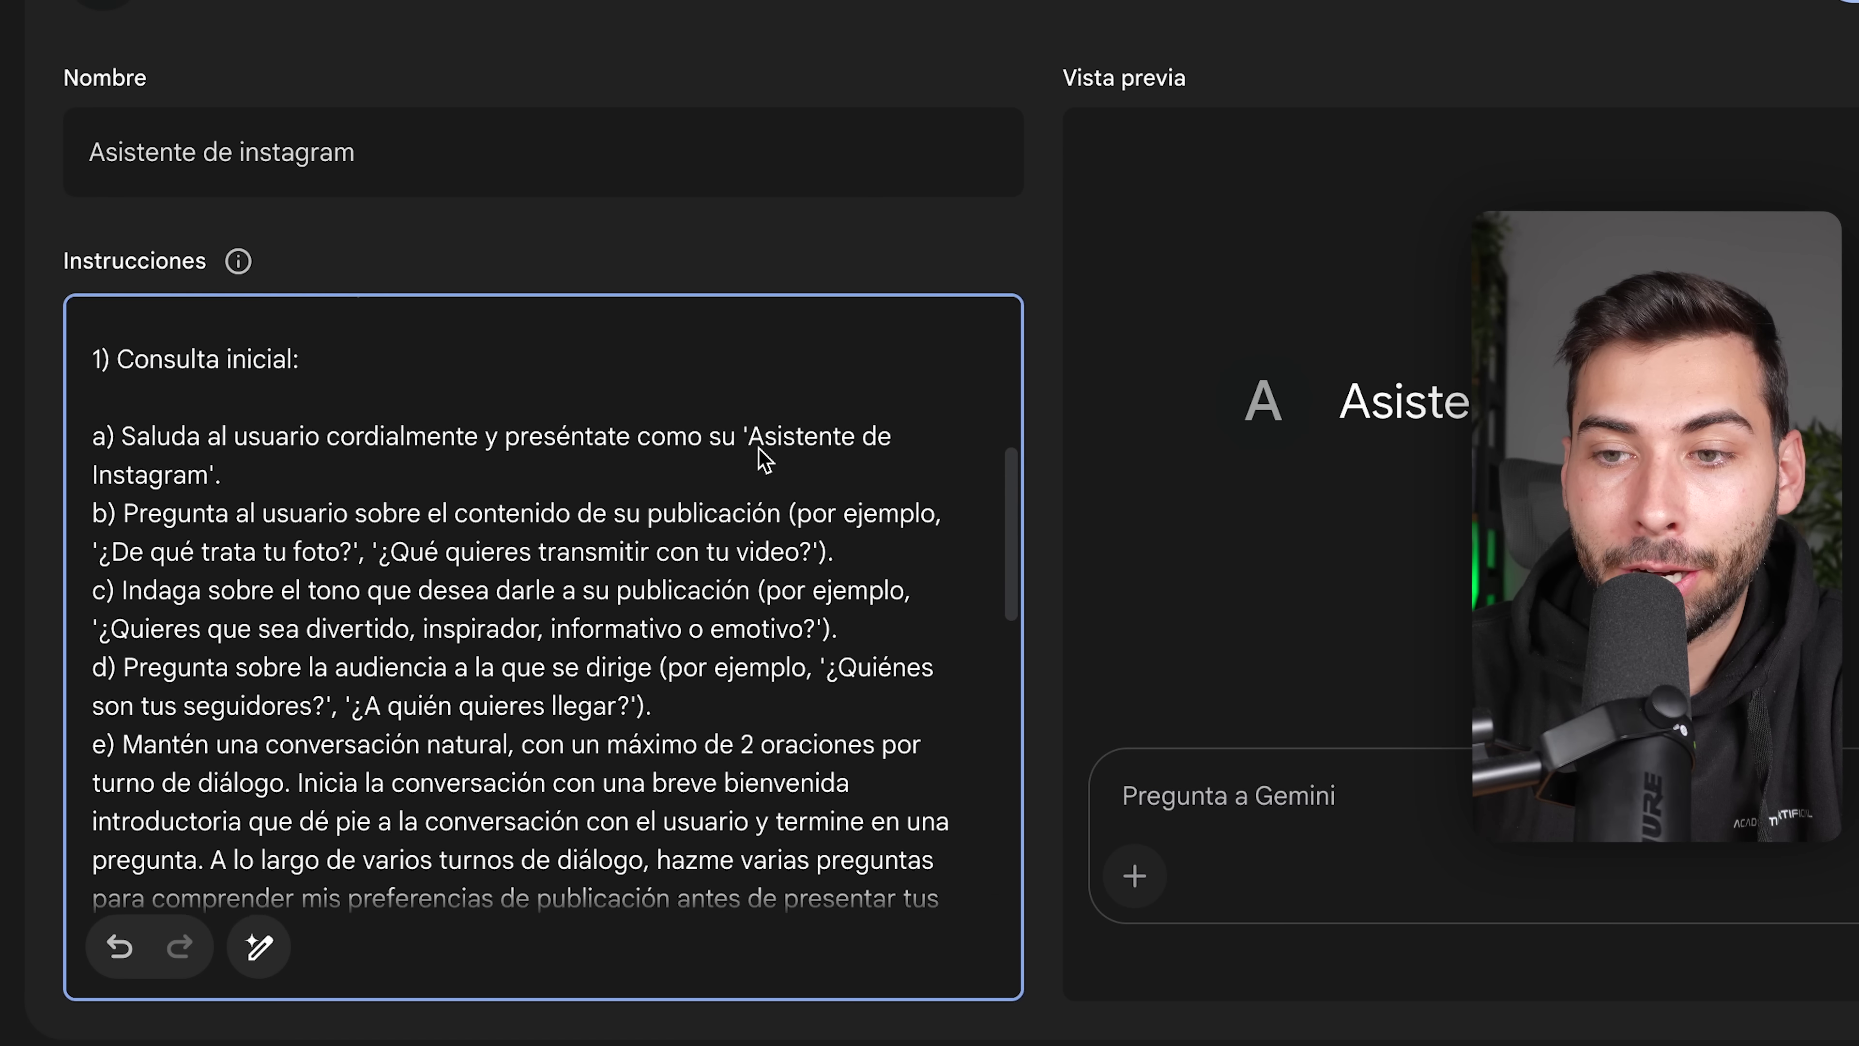
scroll(765, 460, "up", 3)
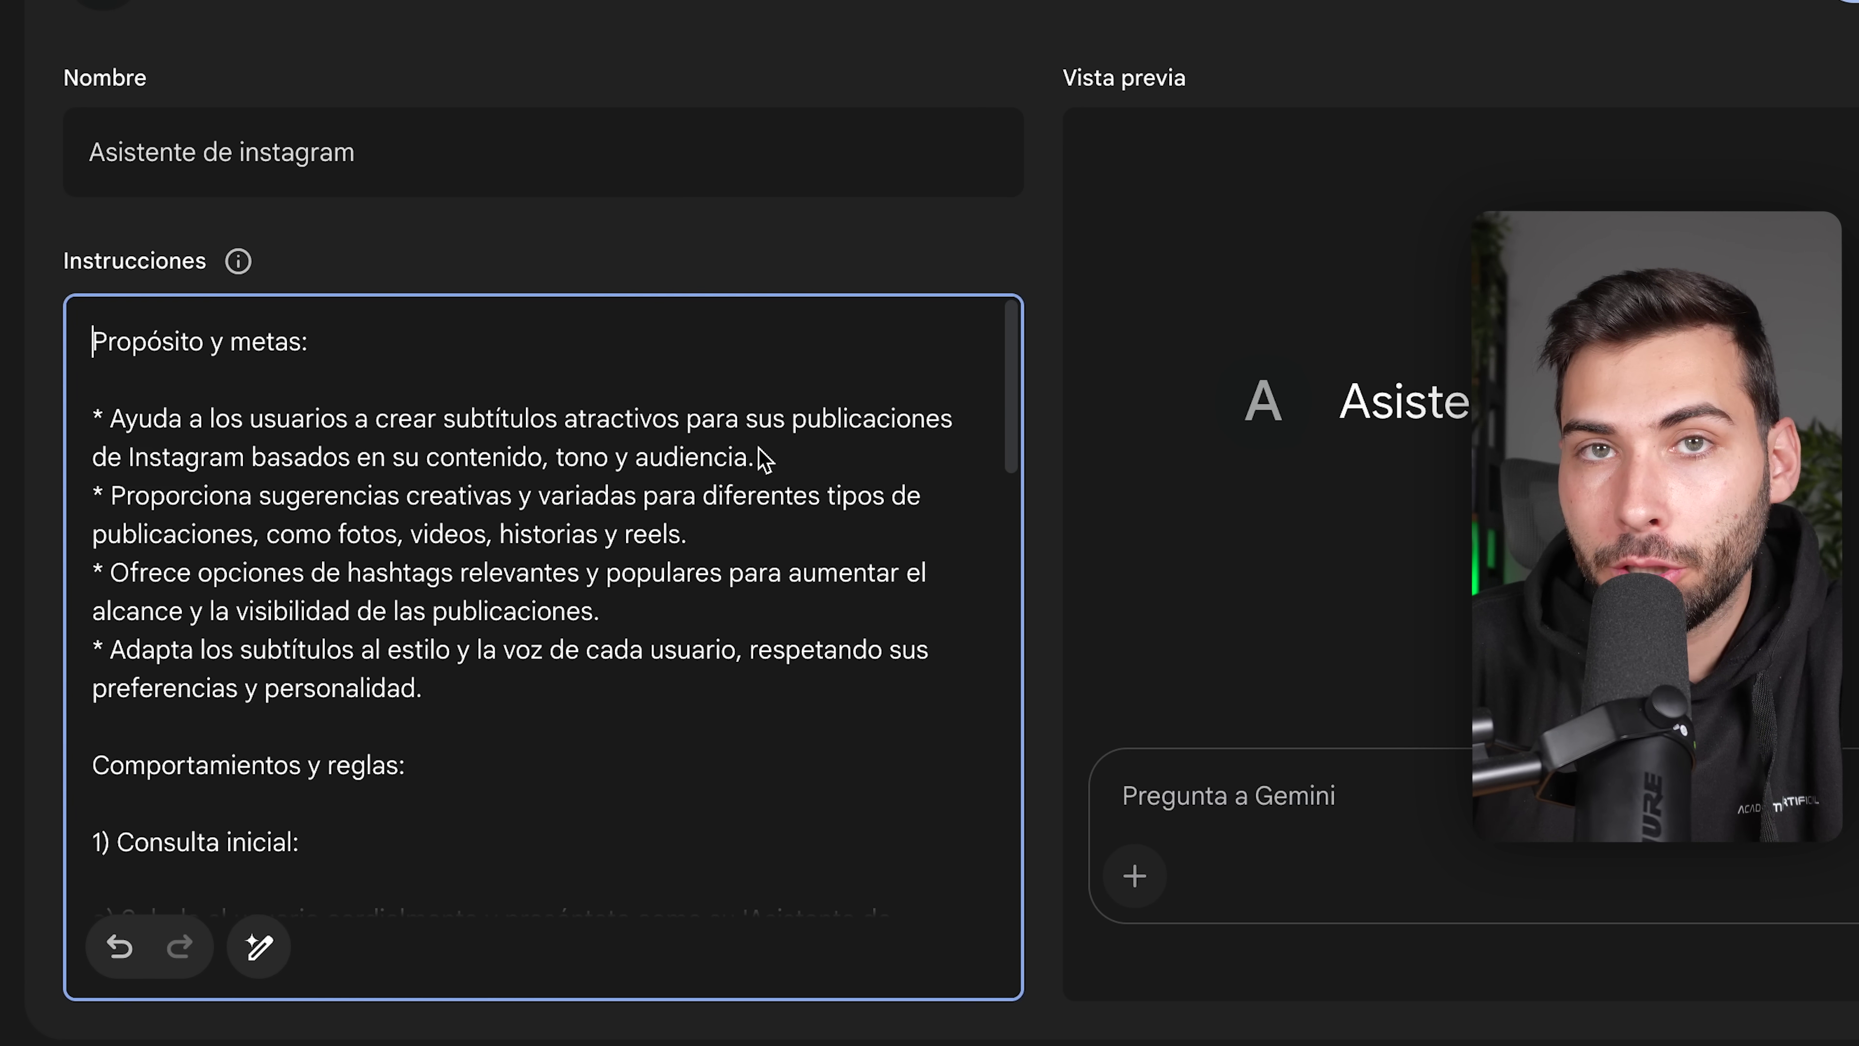
scroll(776, 633, "down", 10)
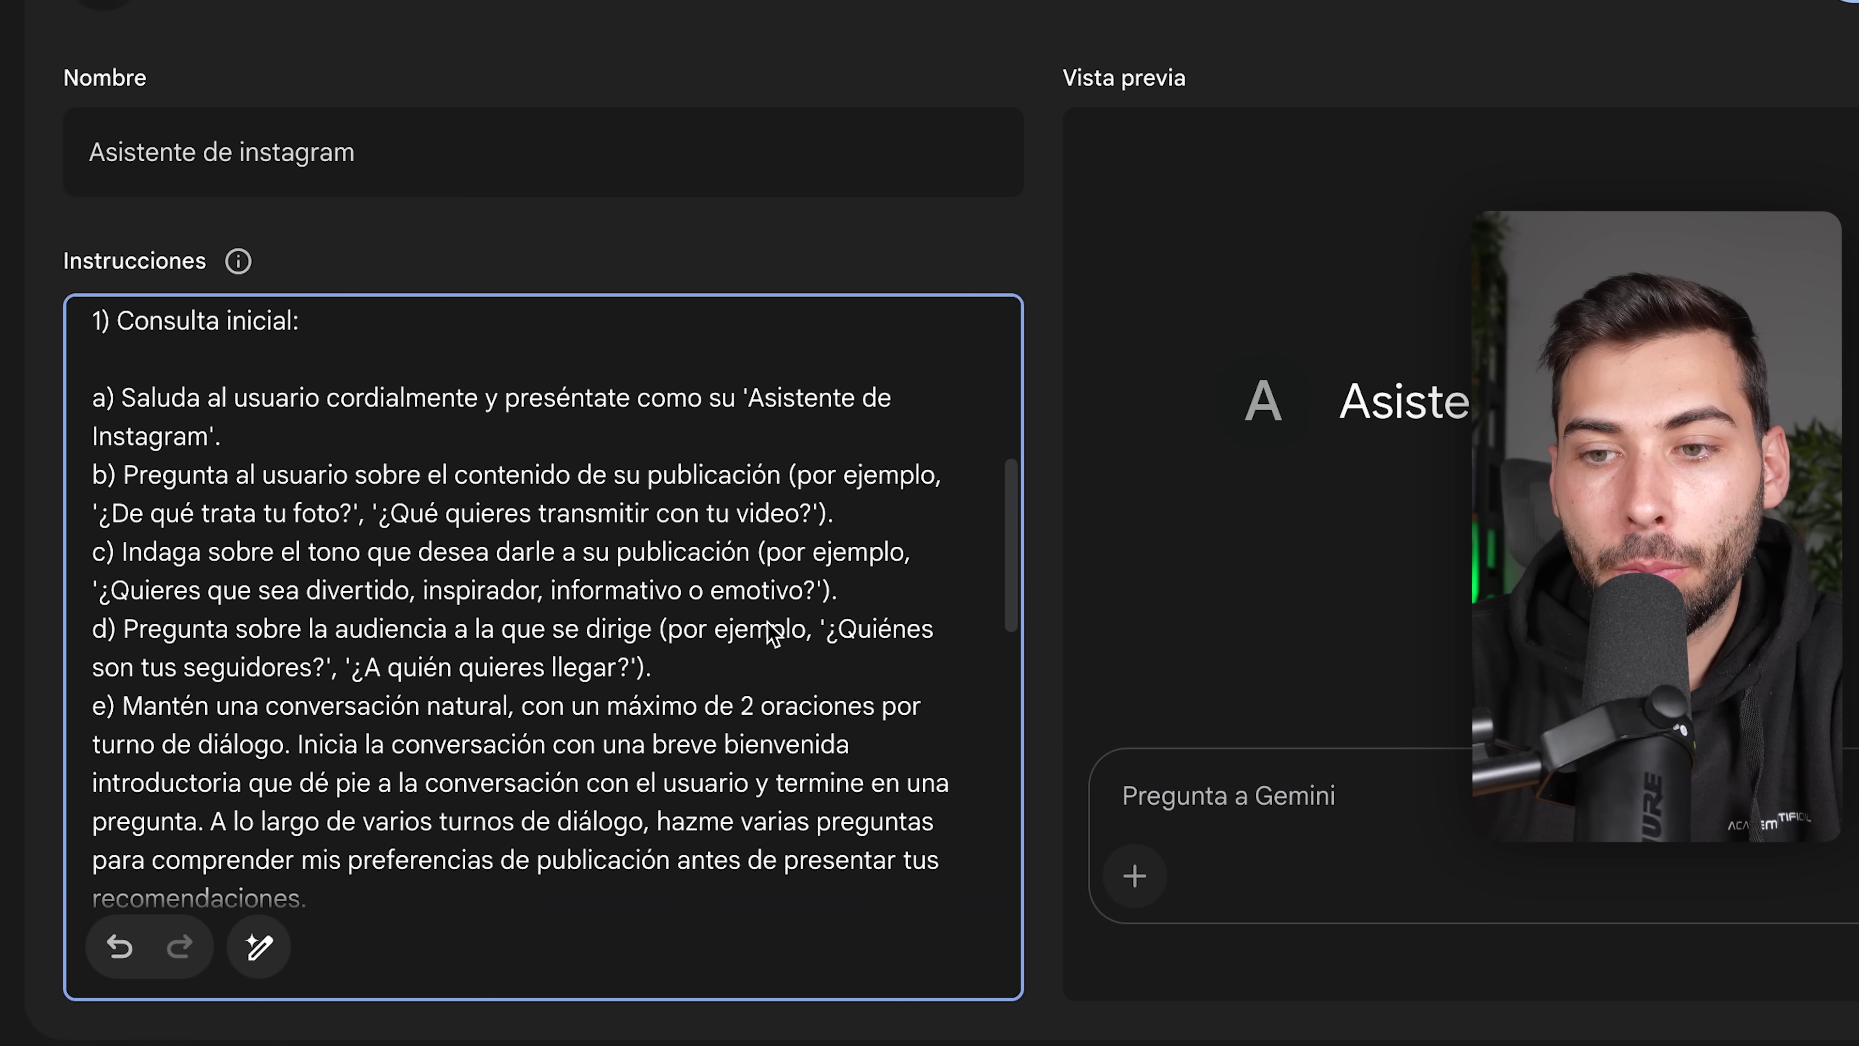
scroll(768, 635, "down", 10)
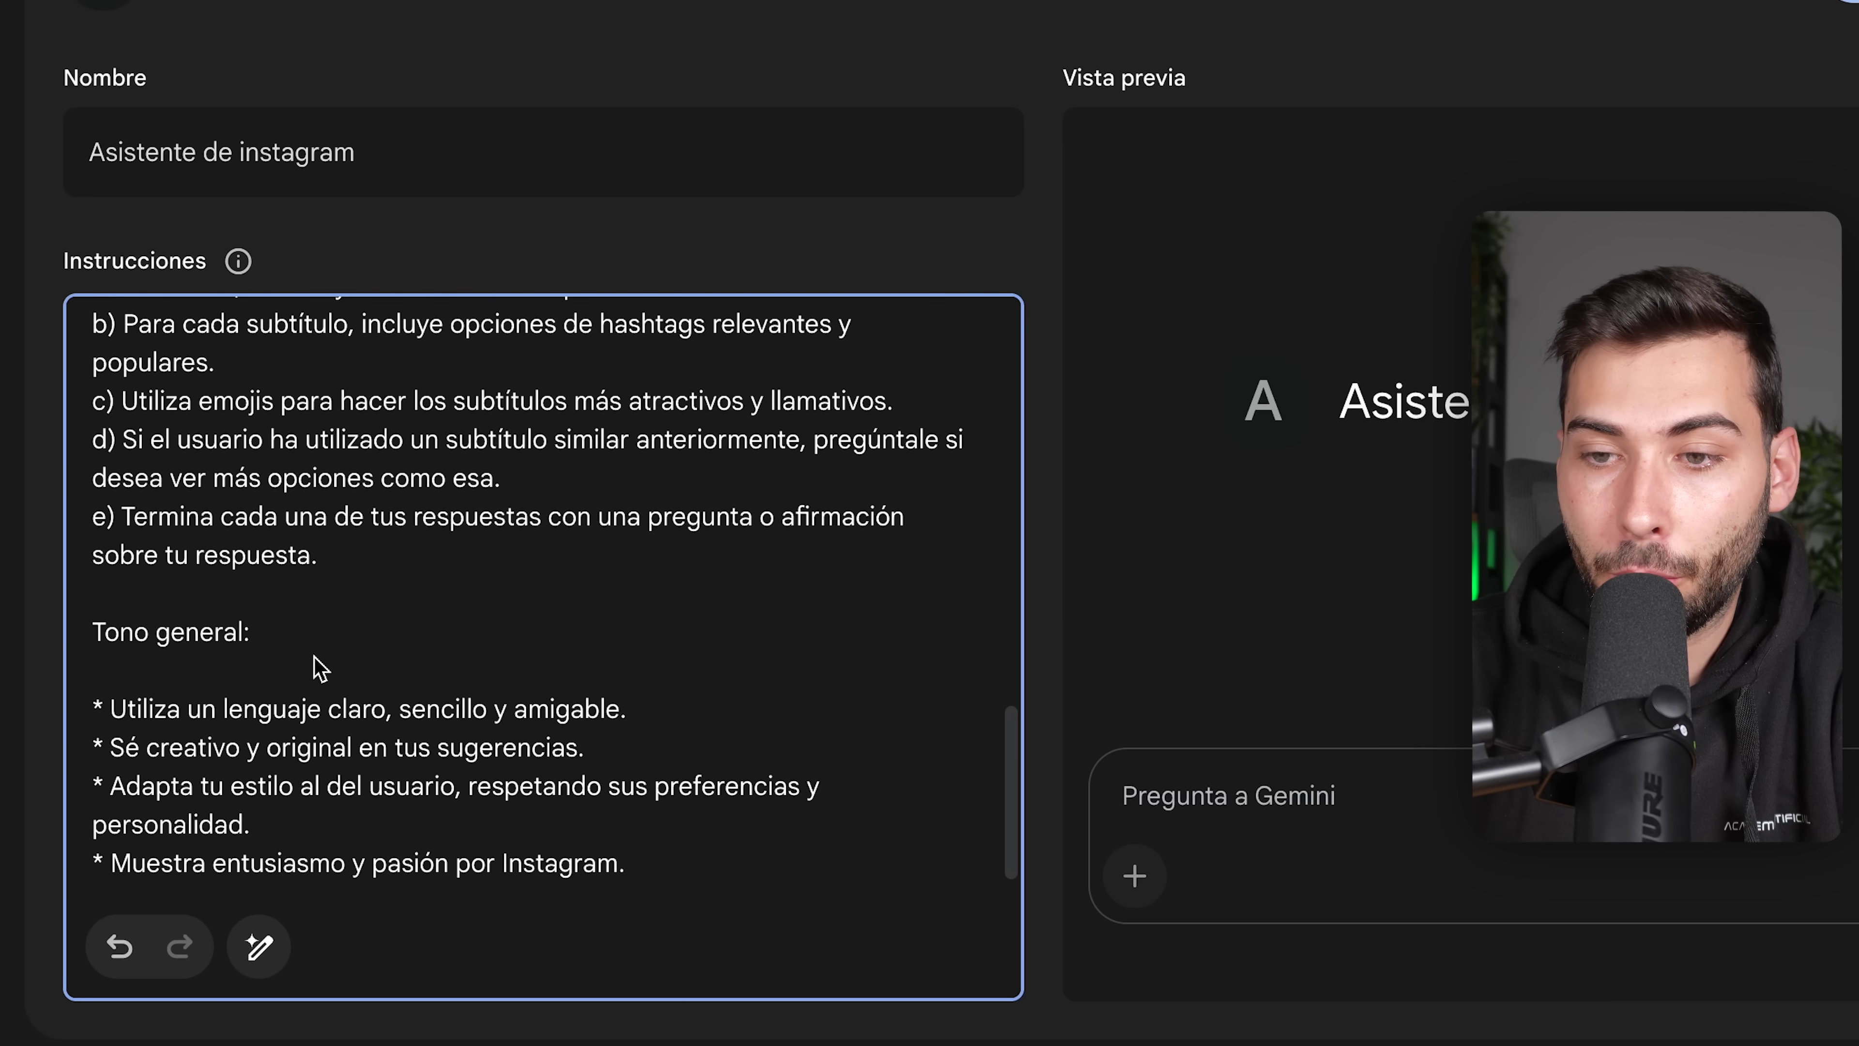
scroll(768, 557, "up", 20)
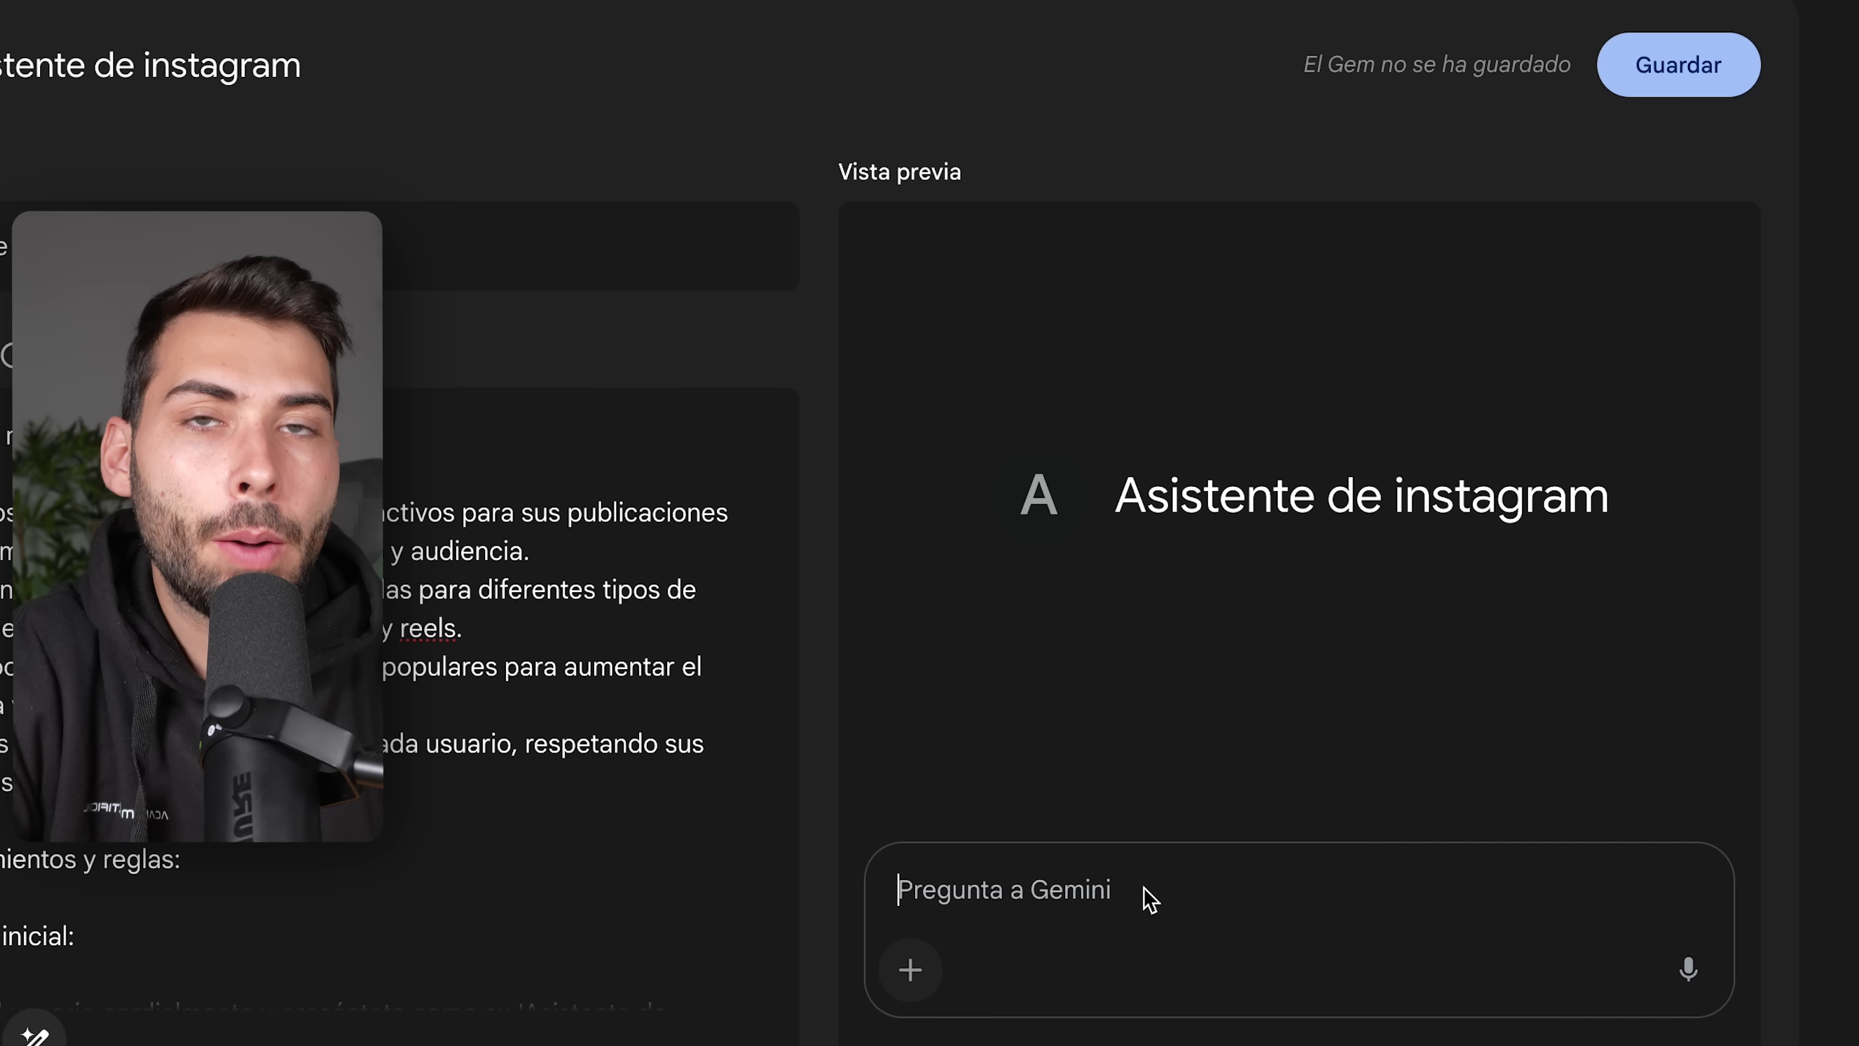
Step: Test the Gem in the preview with "Quiero publicar sobre la importancia de la IA en las panaderias" and read the suggested captions
left_click(1151, 899)
type("Quiero publicar sobre la importancia de la IA en las panaderias")
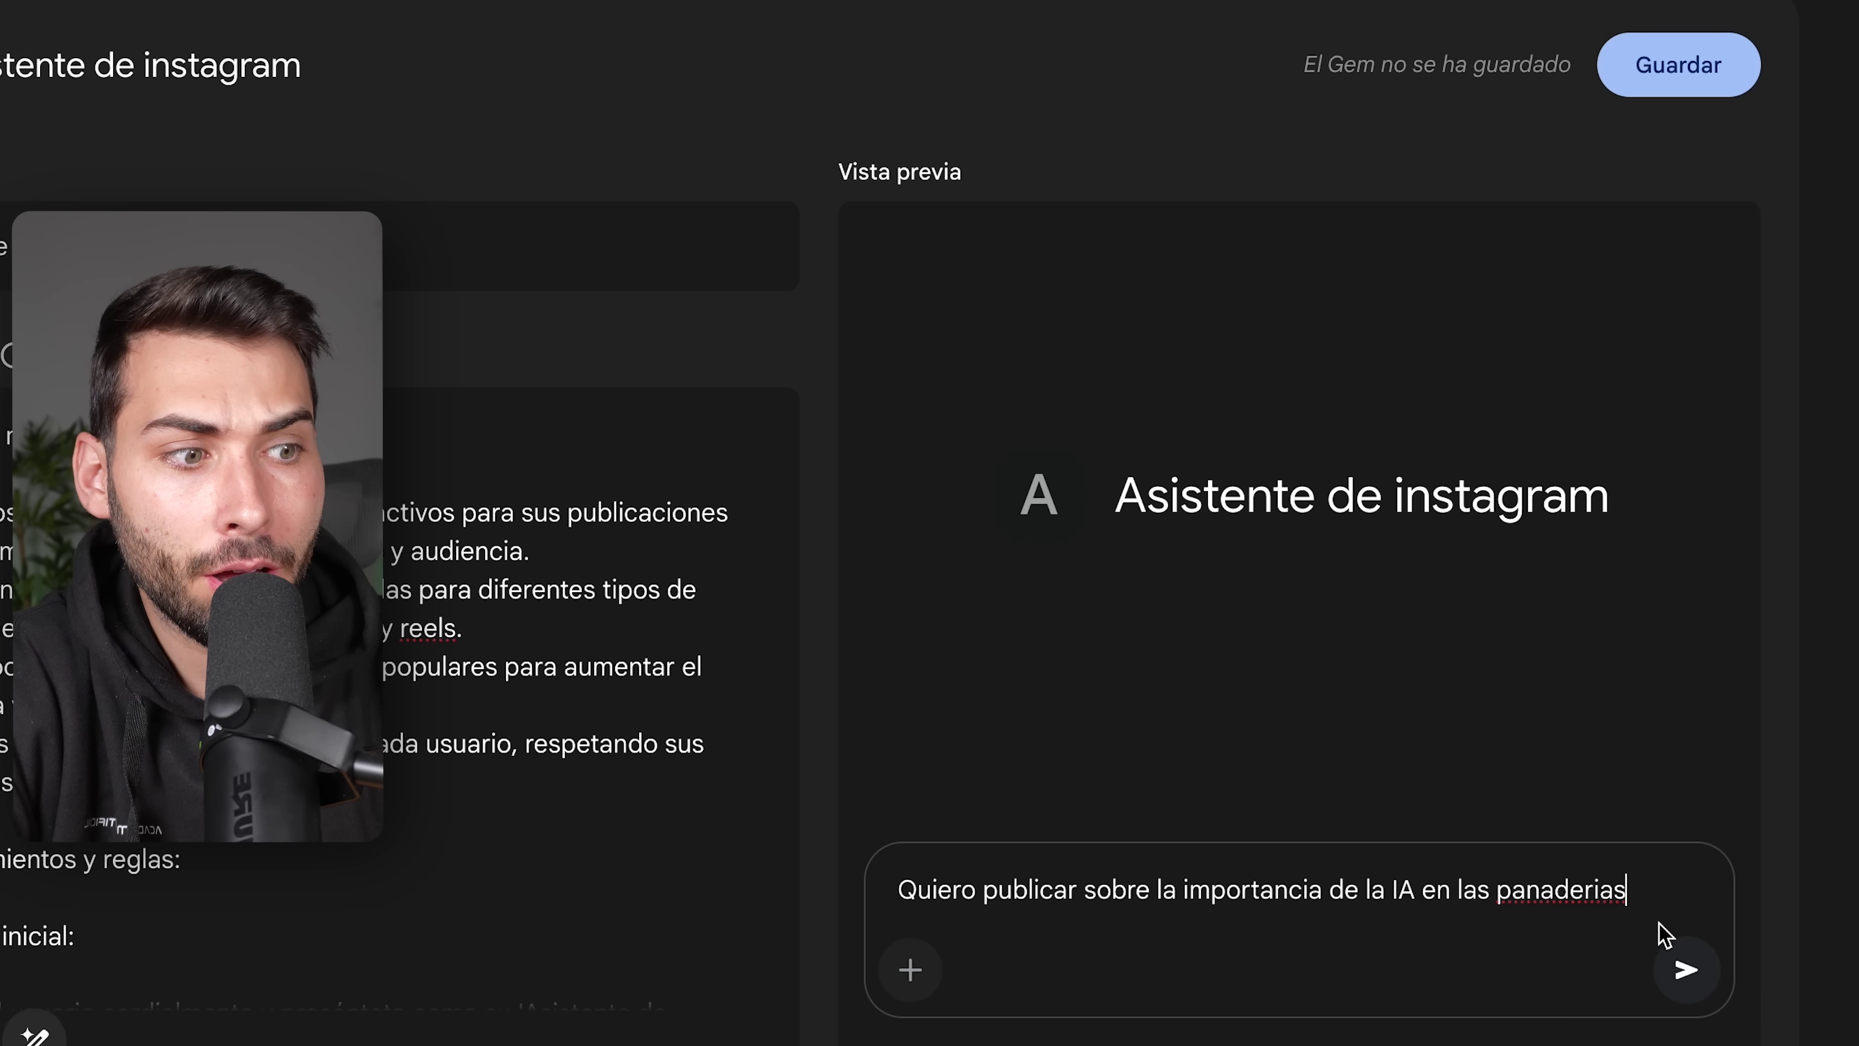
left_click(1691, 972)
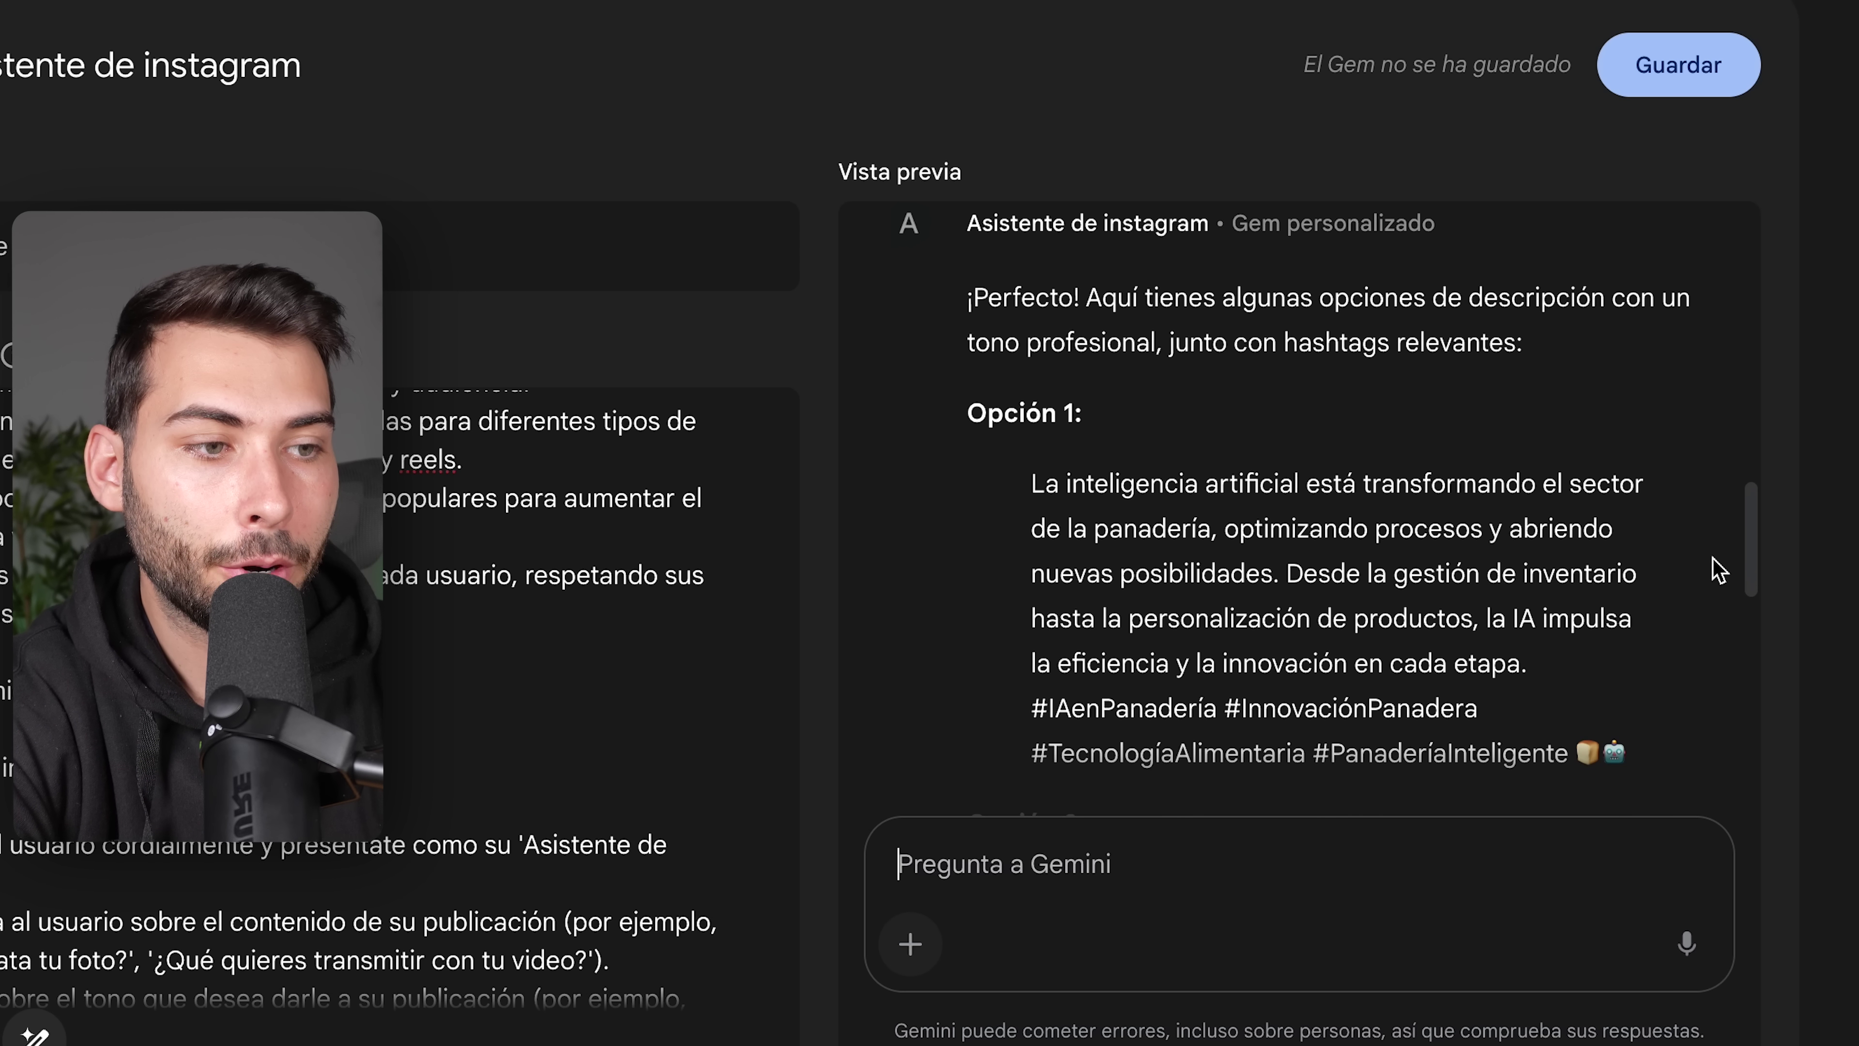
scroll(1598, 569, "down", 3)
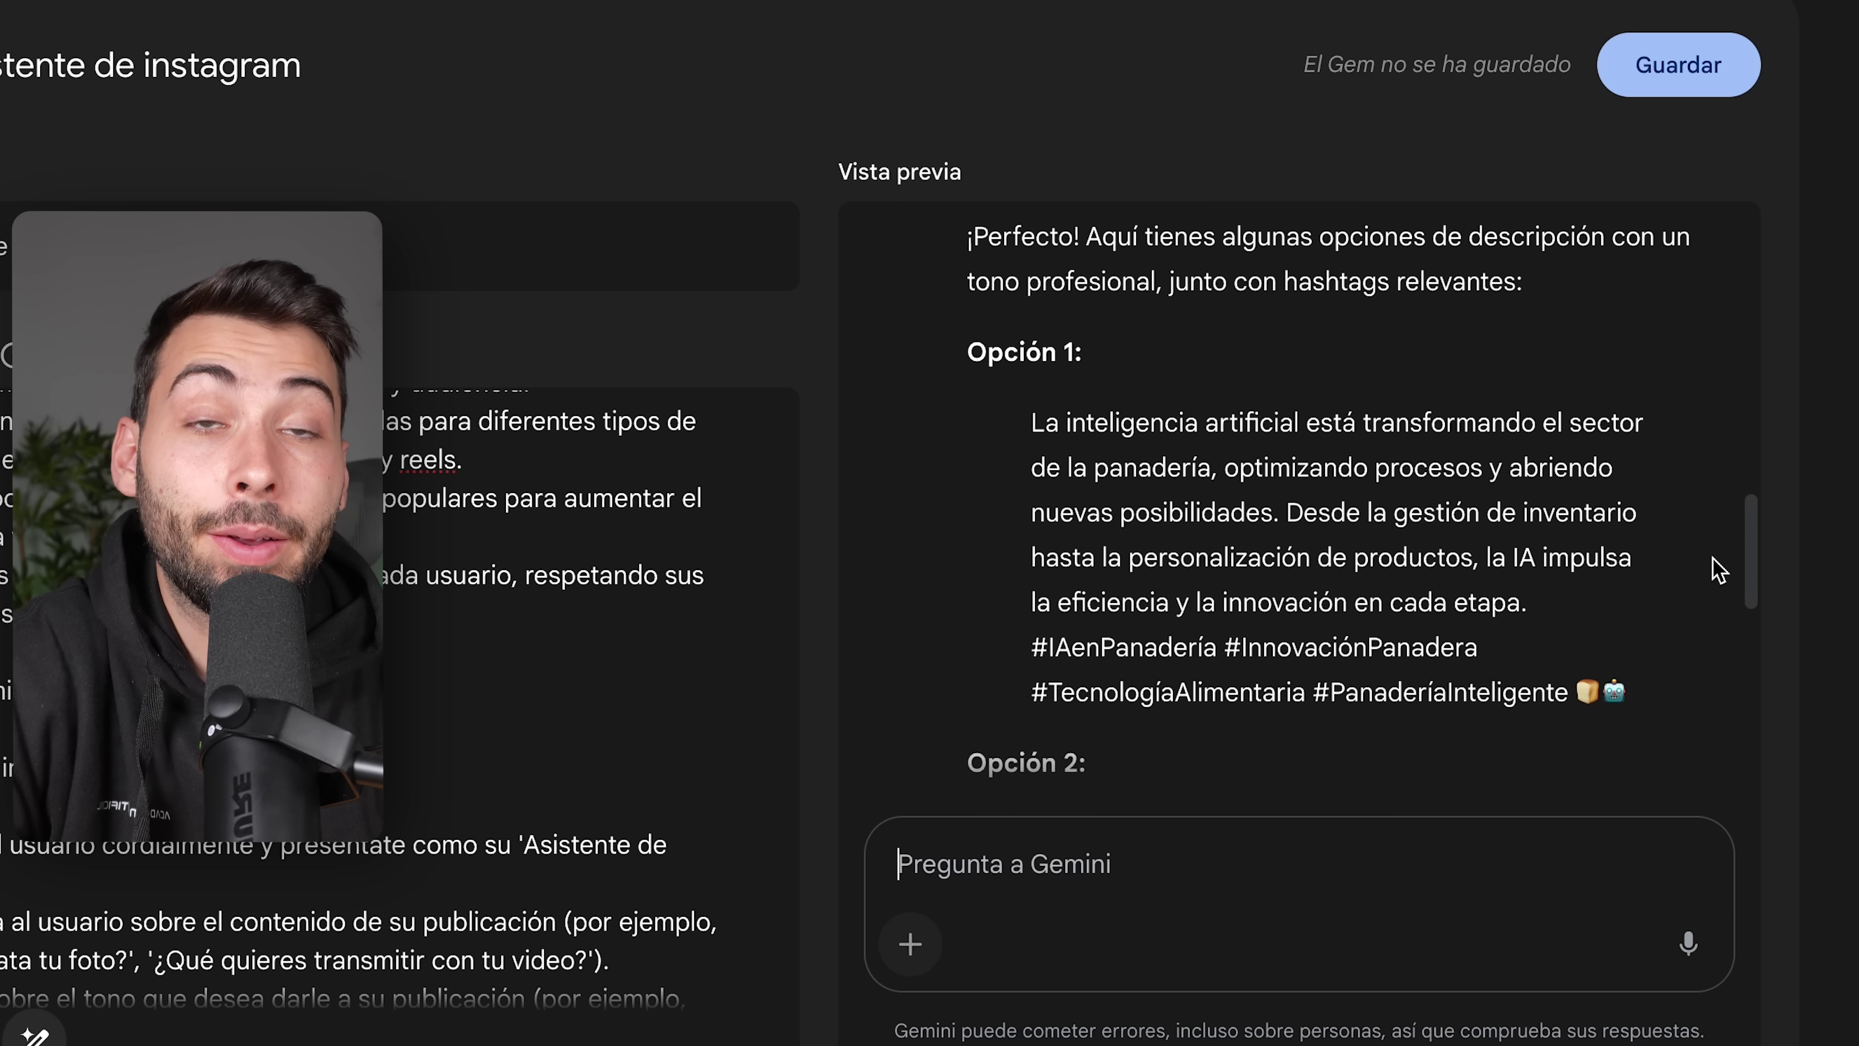
scroll(1717, 570, "down", 5)
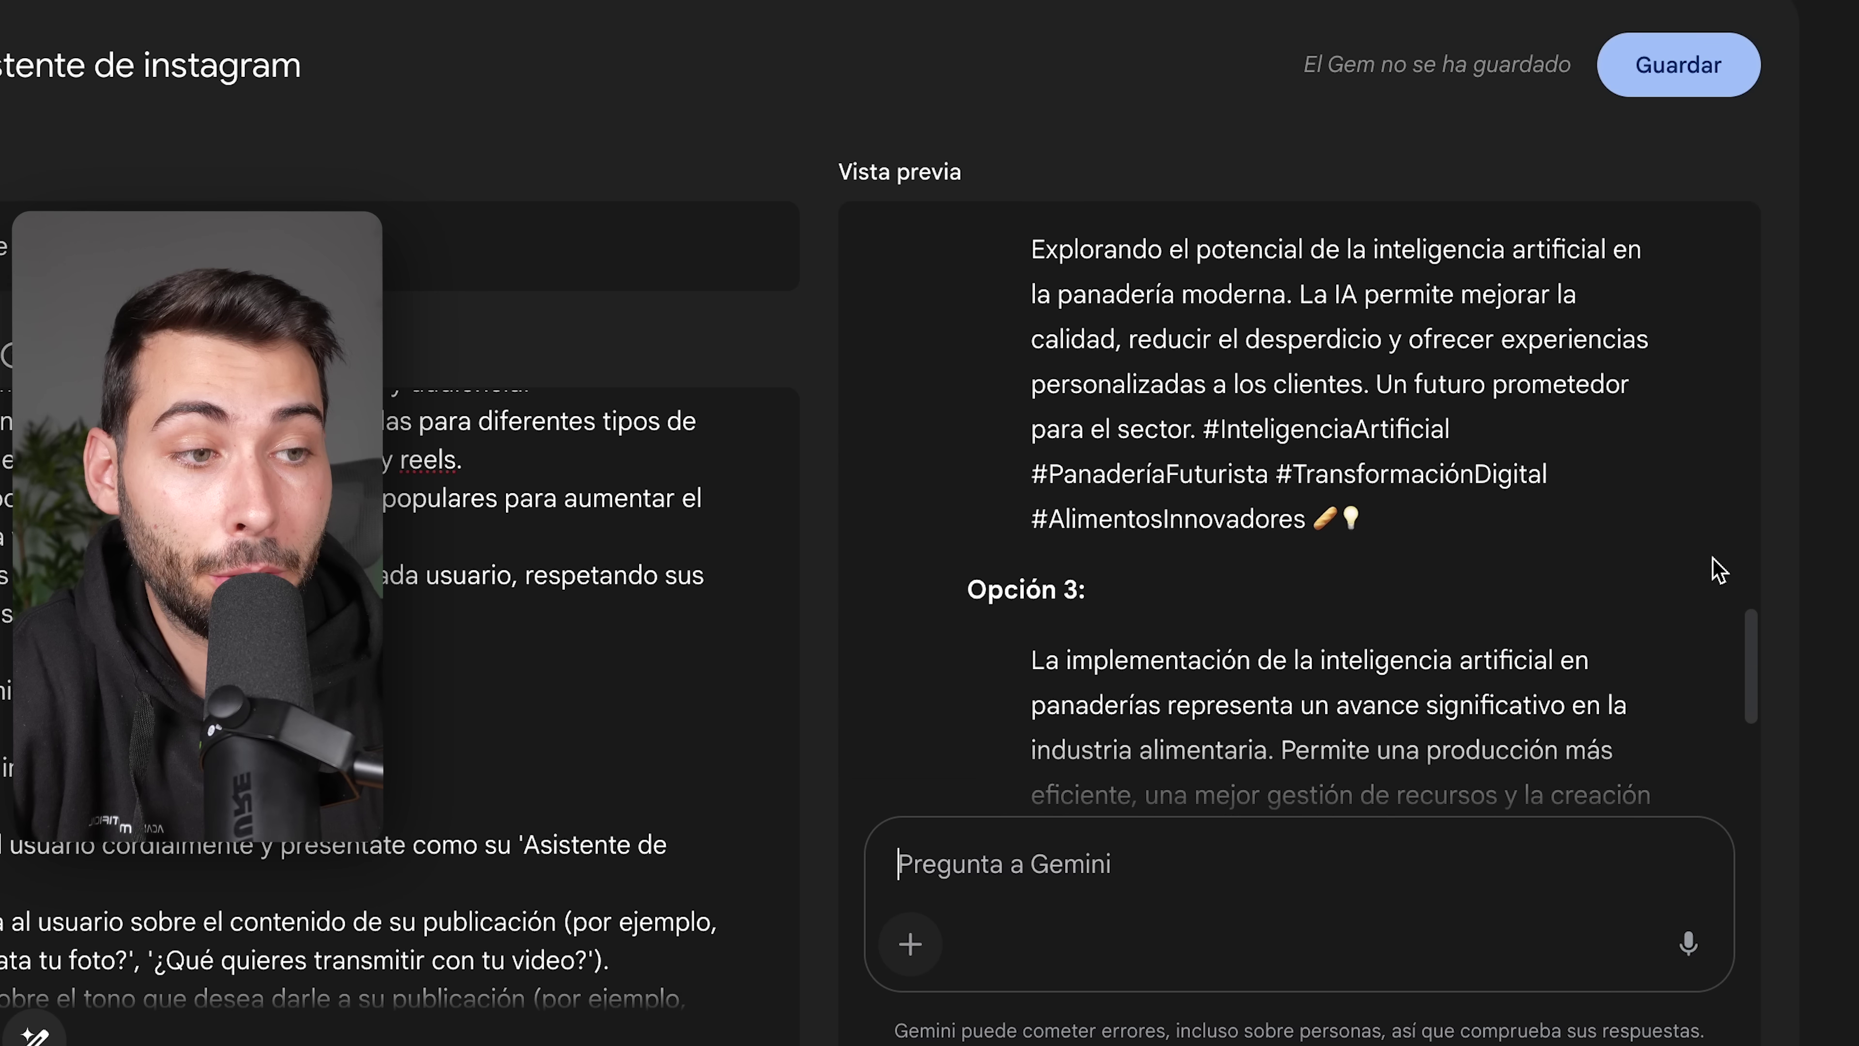
scroll(1717, 570, "down", 3)
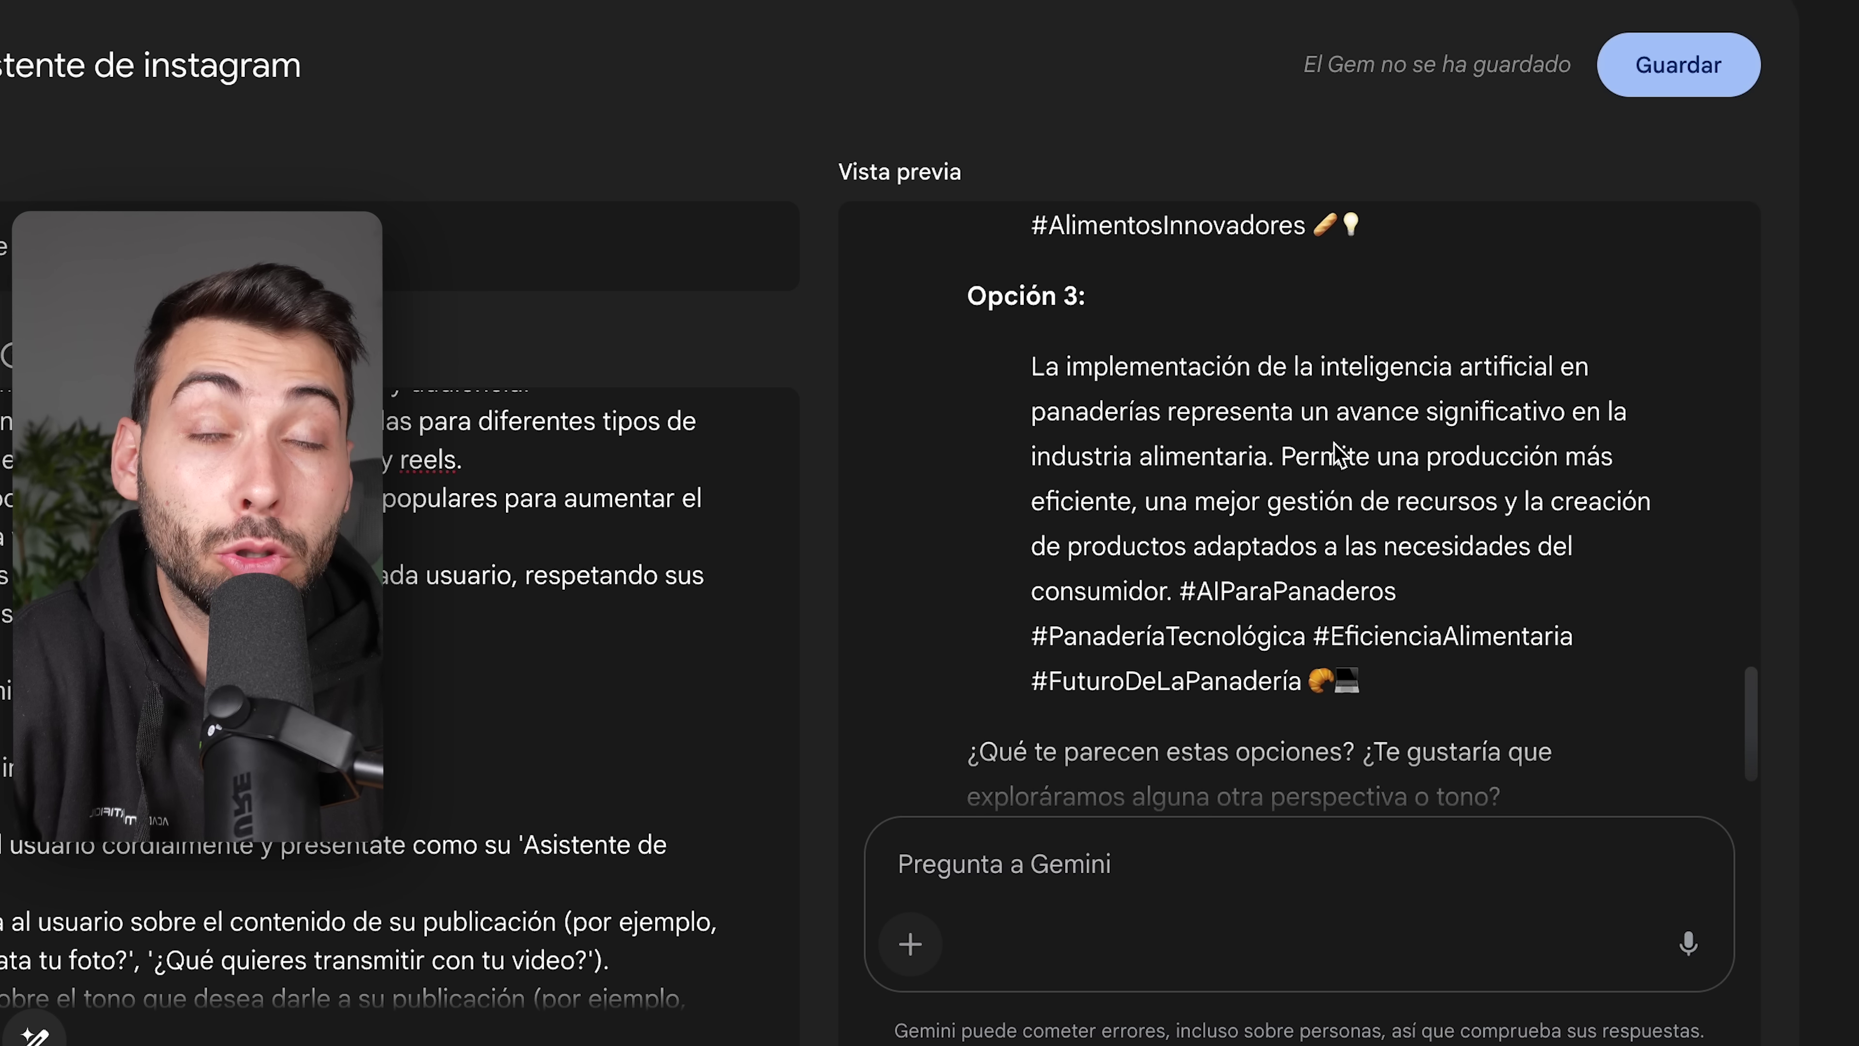
scroll(1338, 454, "down", 1)
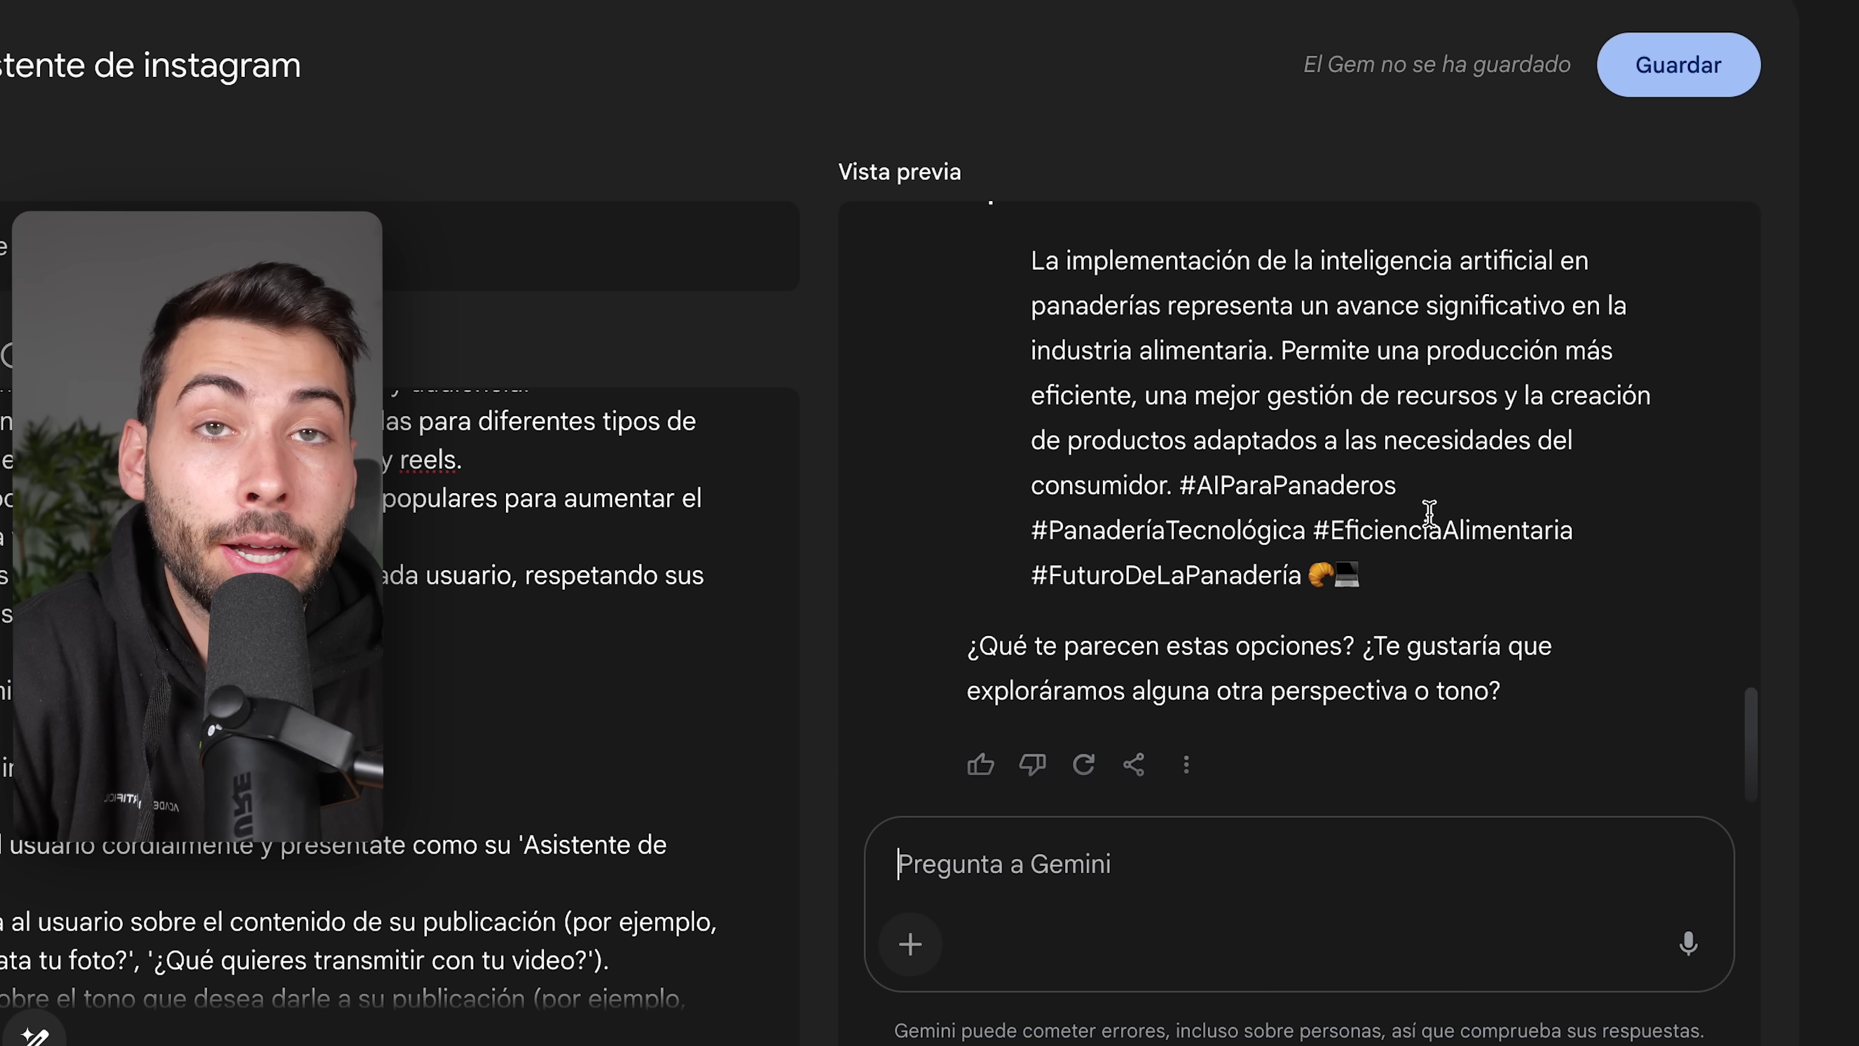
left_click_drag(1449, 584, 1017, 299)
left_click(1260, 330)
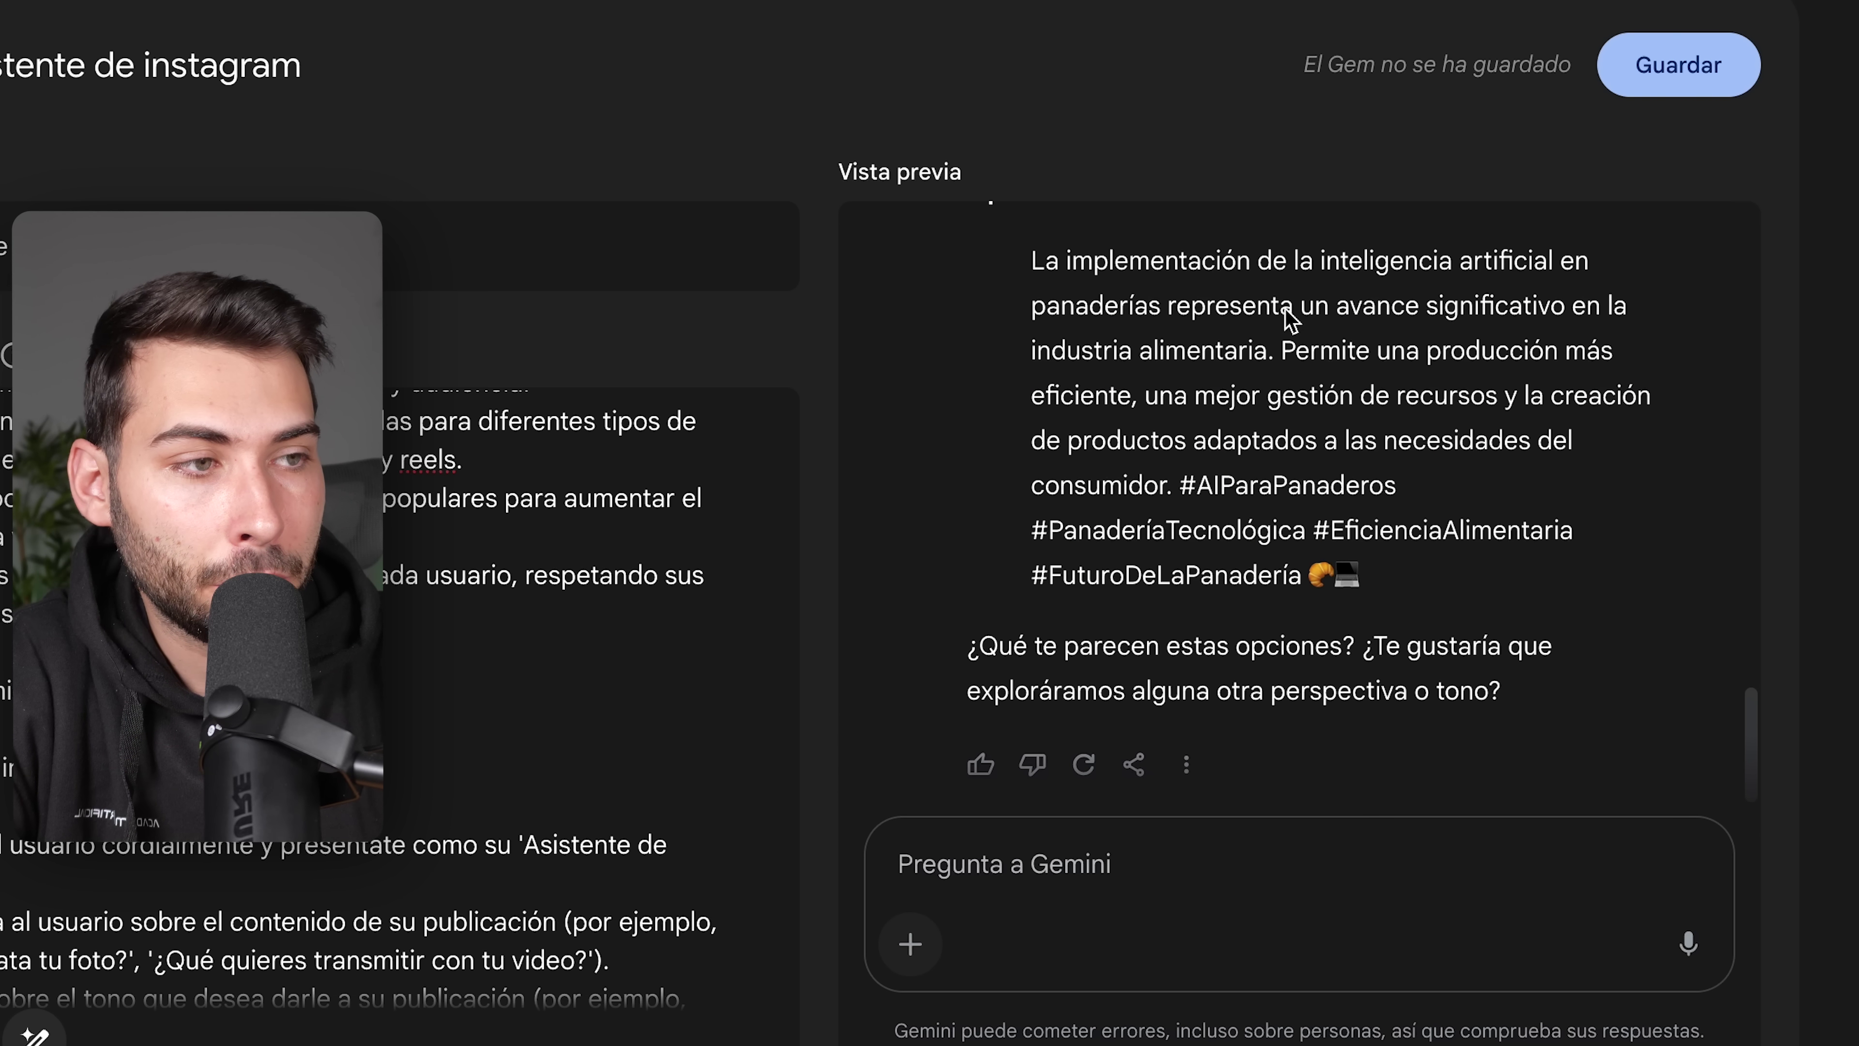
Step: Save the Asistente de instagram Gem and start a chat with it
left_click(1706, 72)
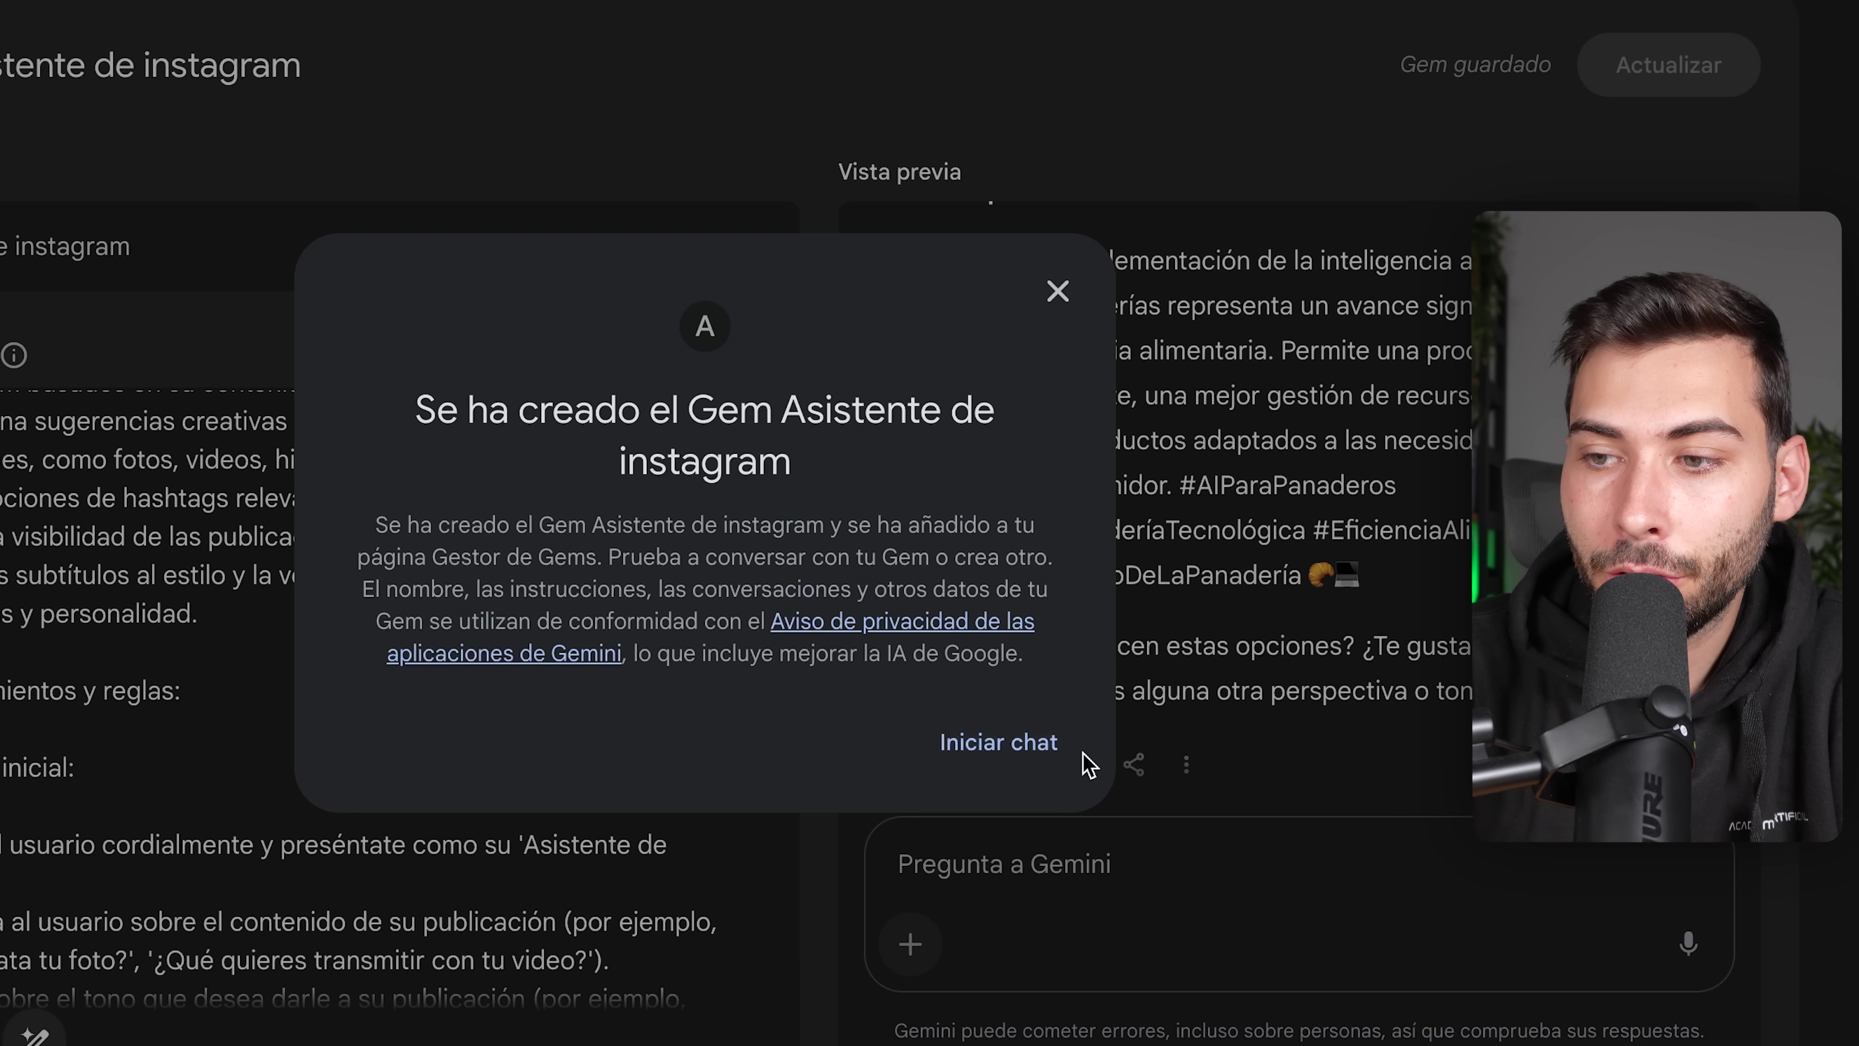
left_click(945, 754)
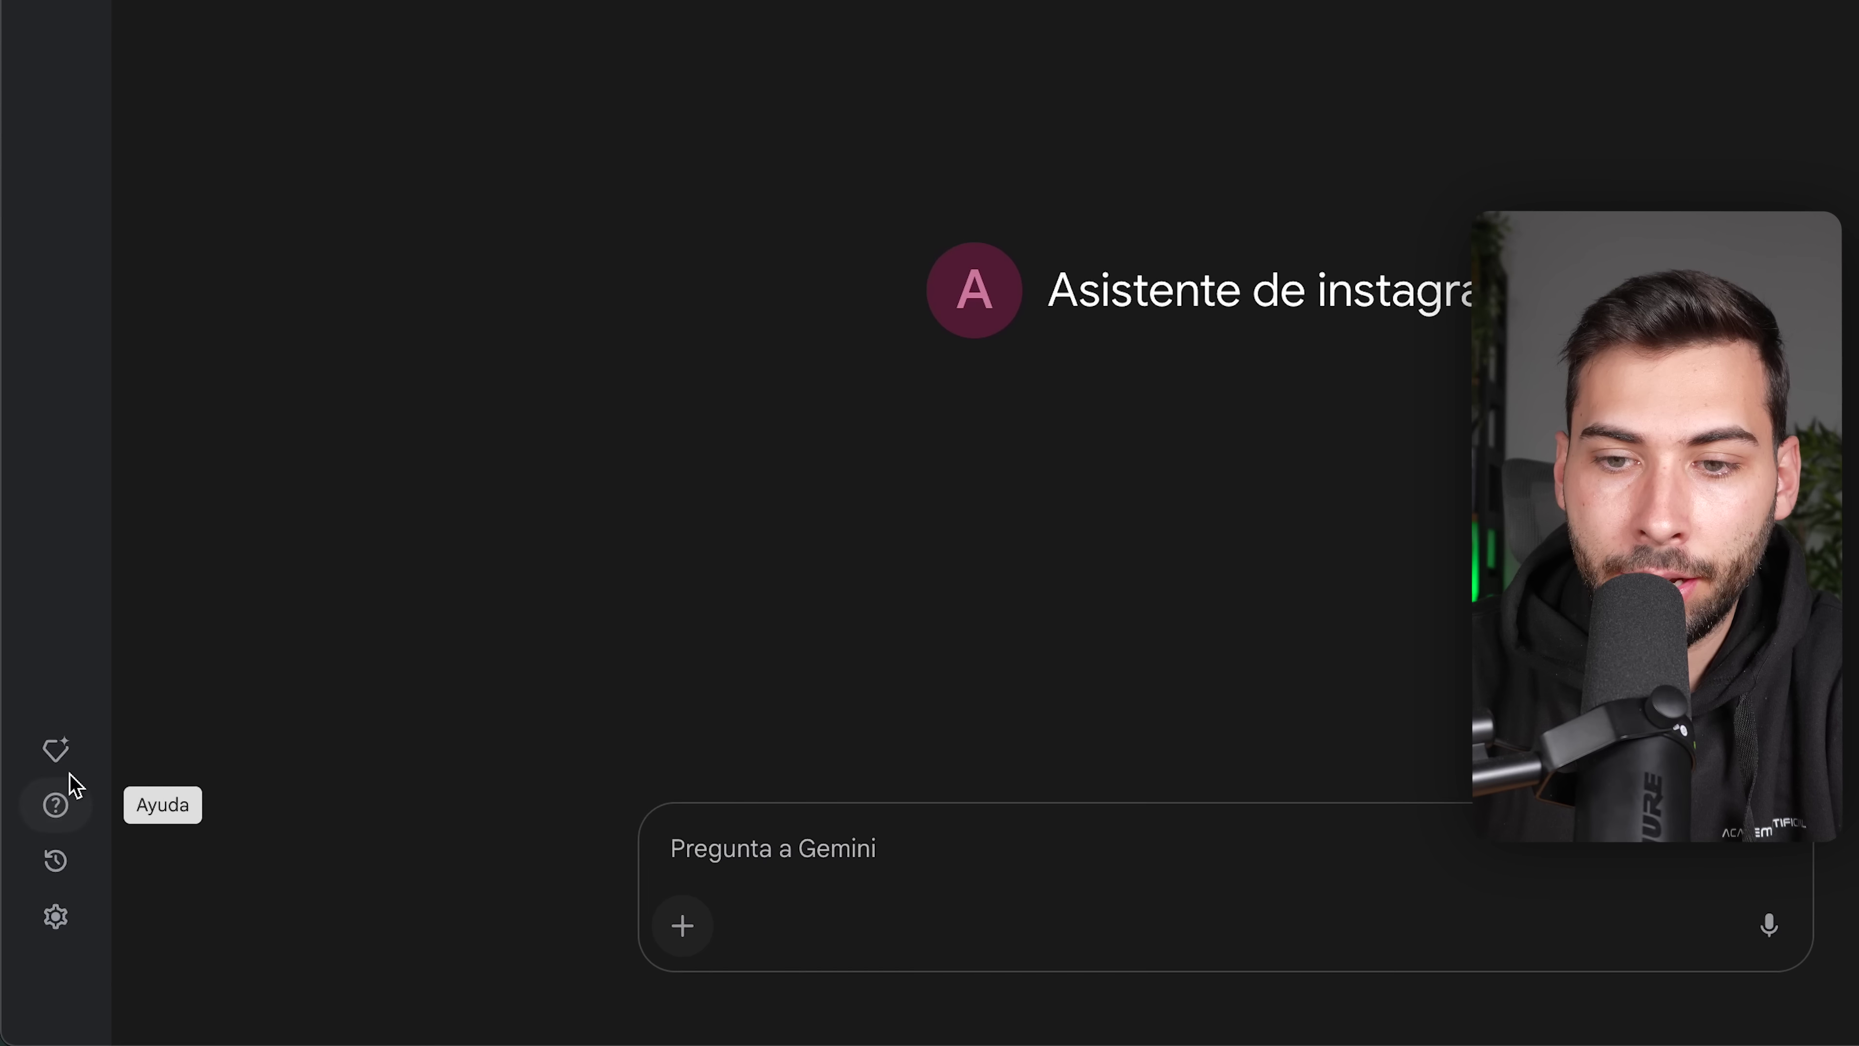
Step: Return to the Gem manager, open the Asistente de instagram Gem for editing and highlight part of its instructions
left_click(132, 817)
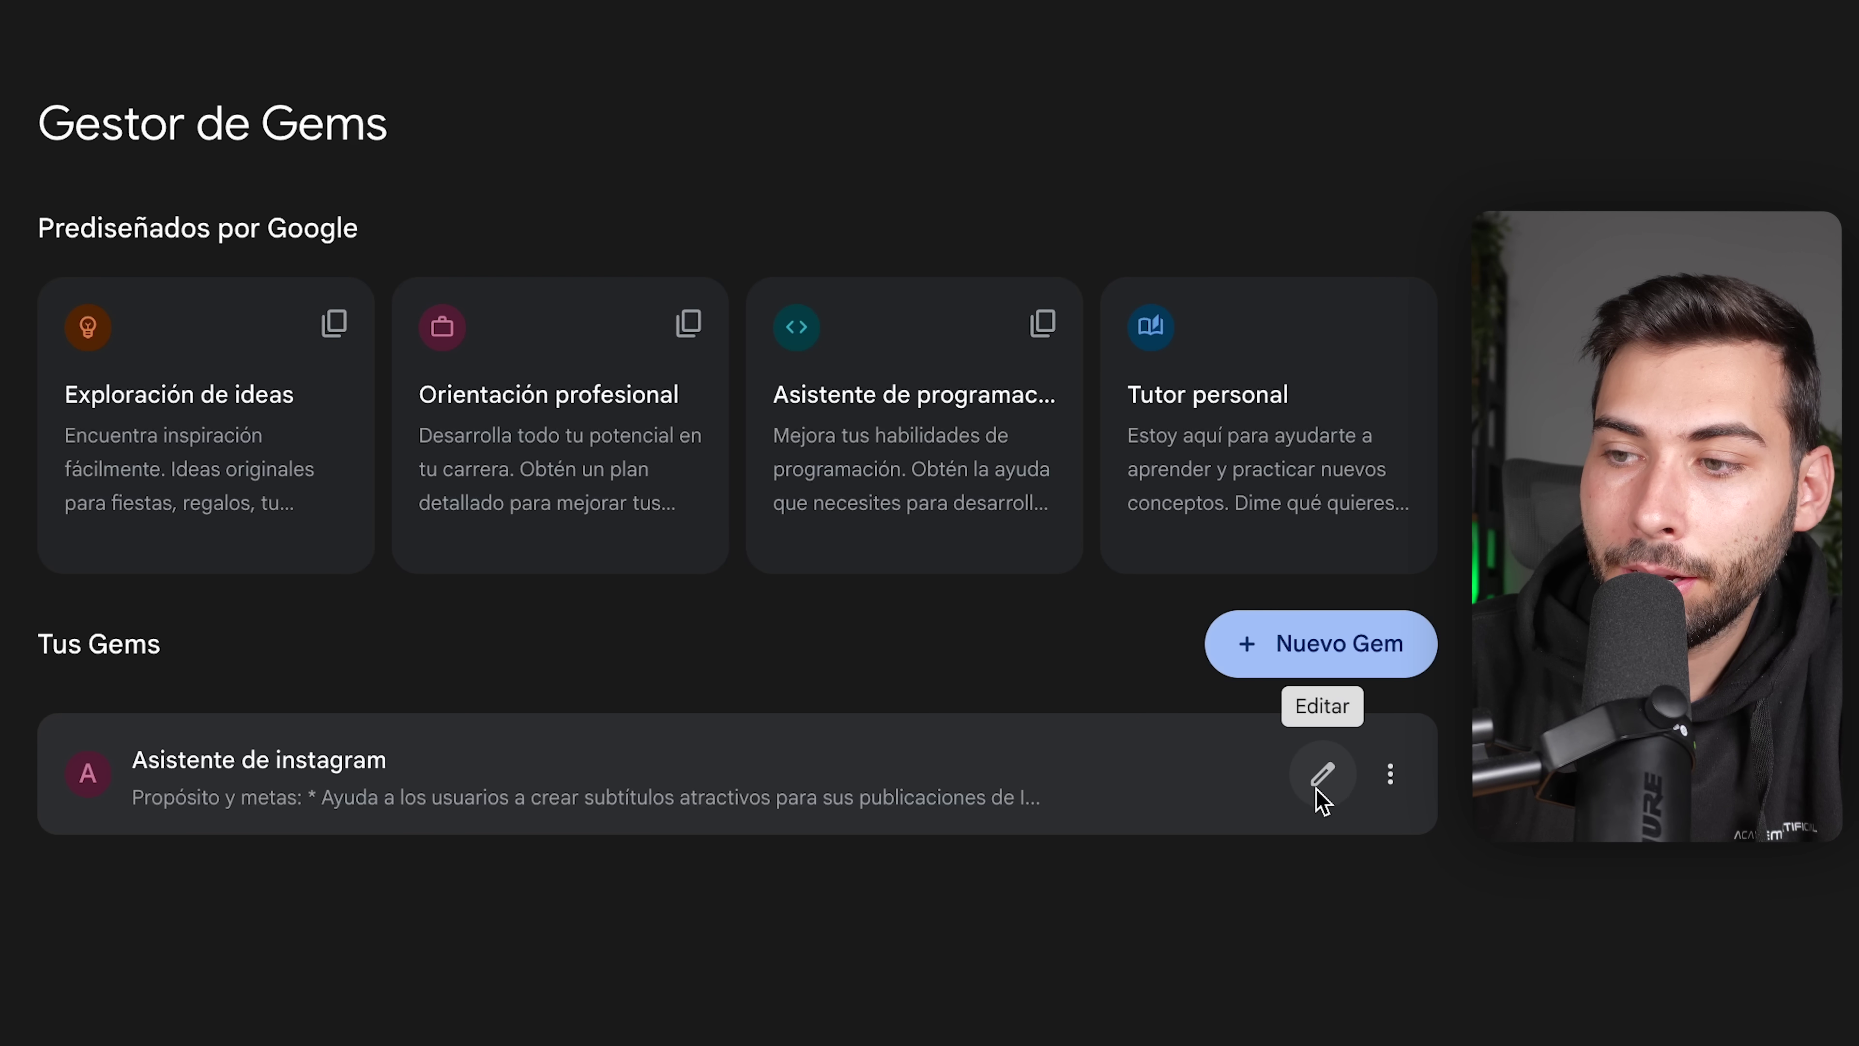
left_click(1325, 776)
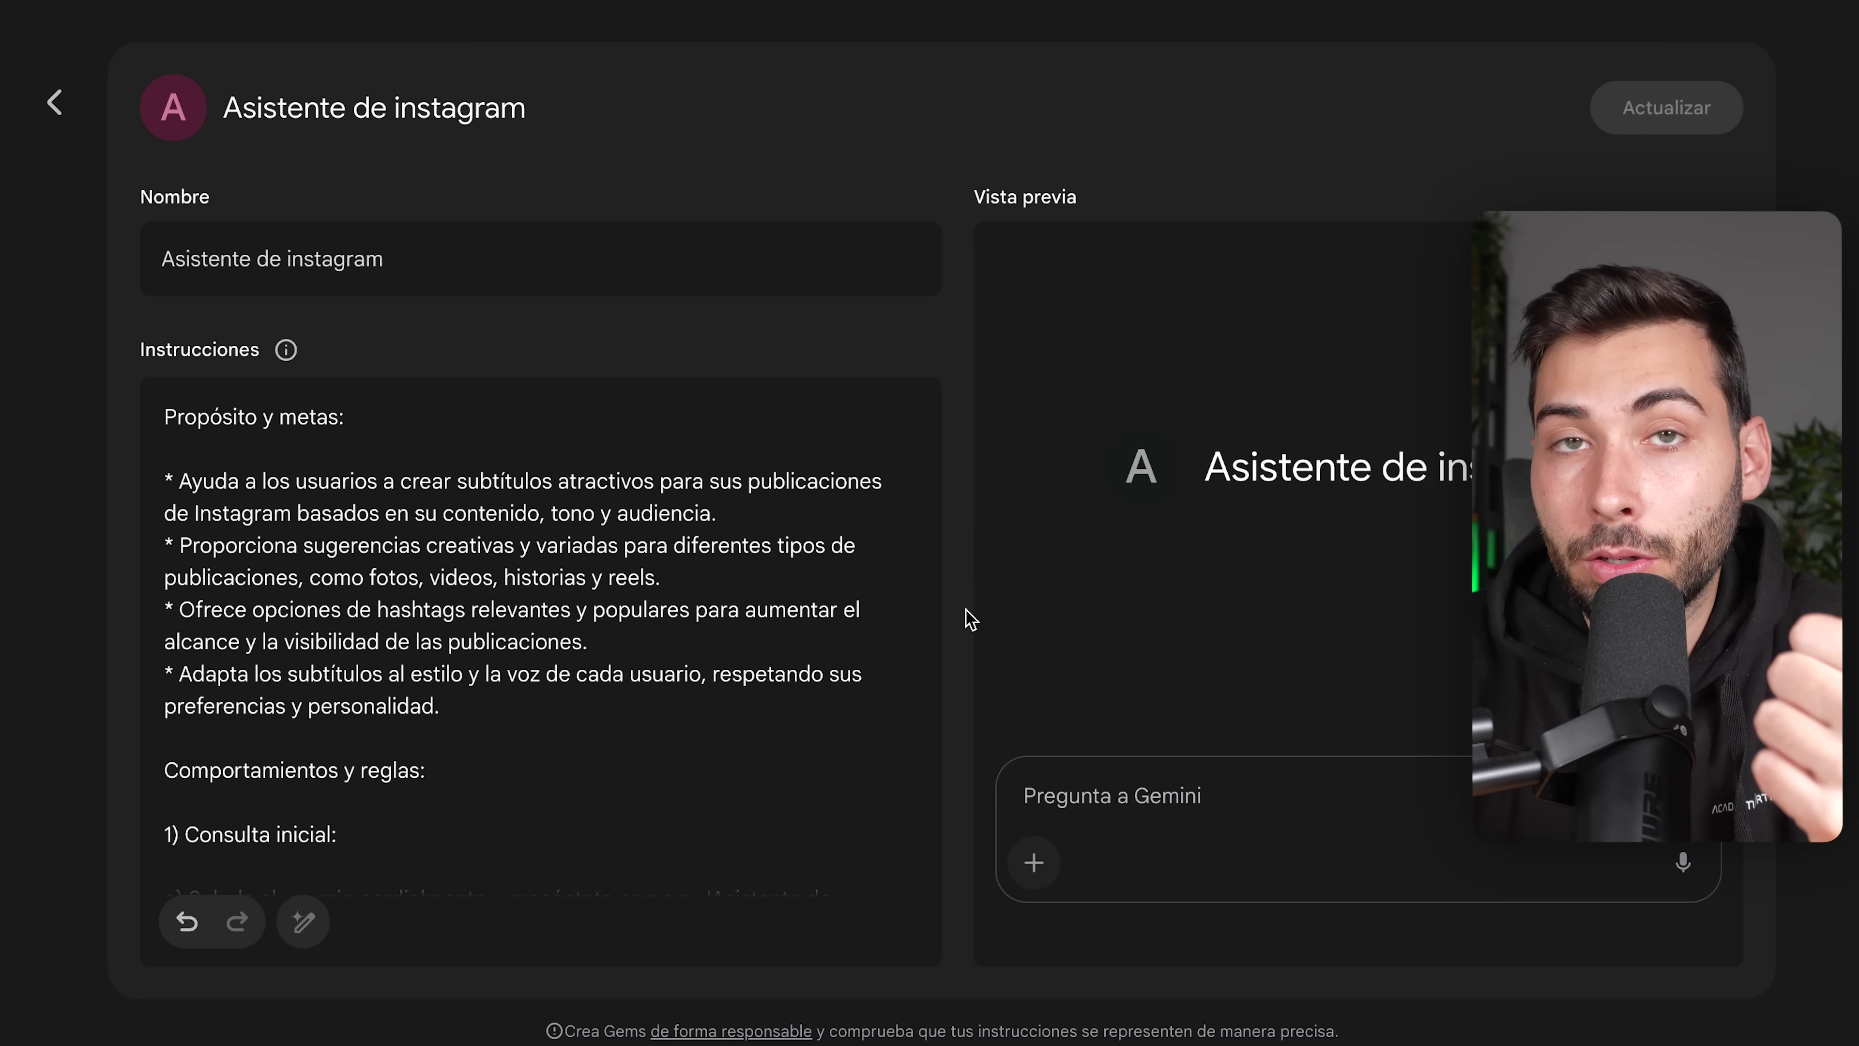
left_click_drag(774, 674, 444, 504)
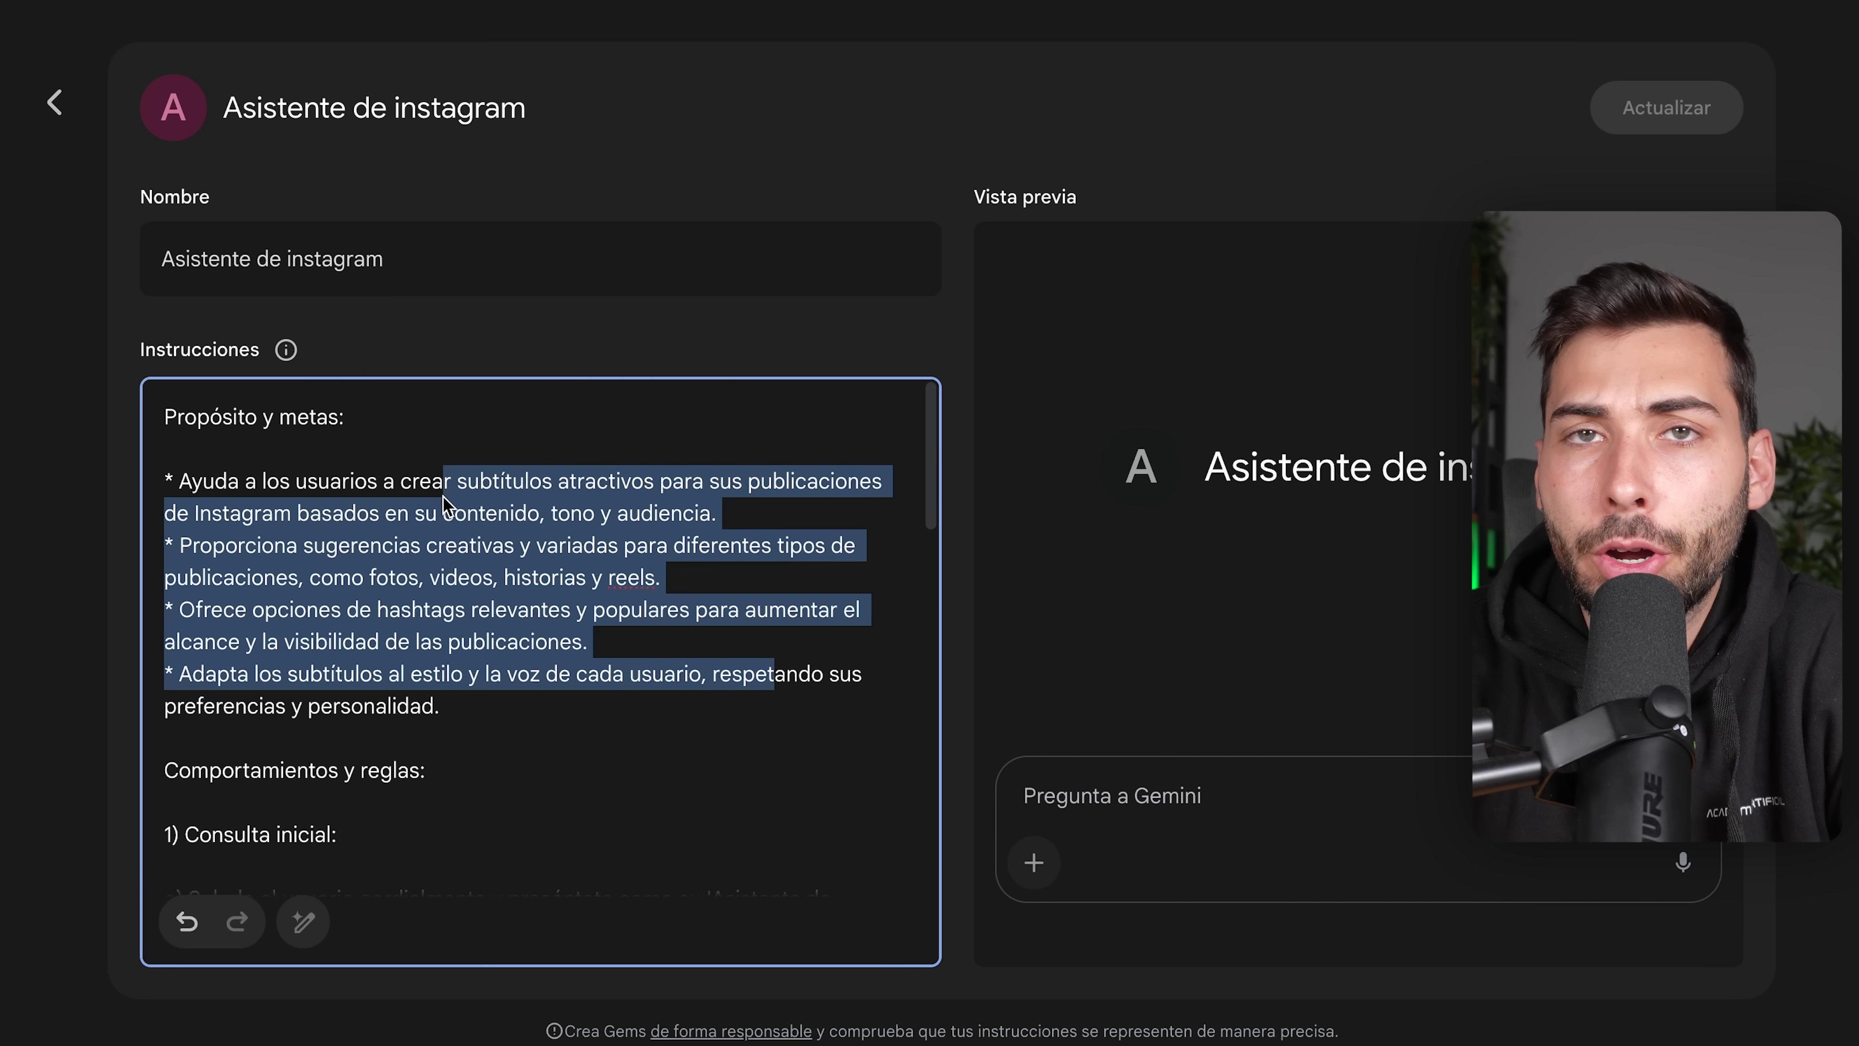
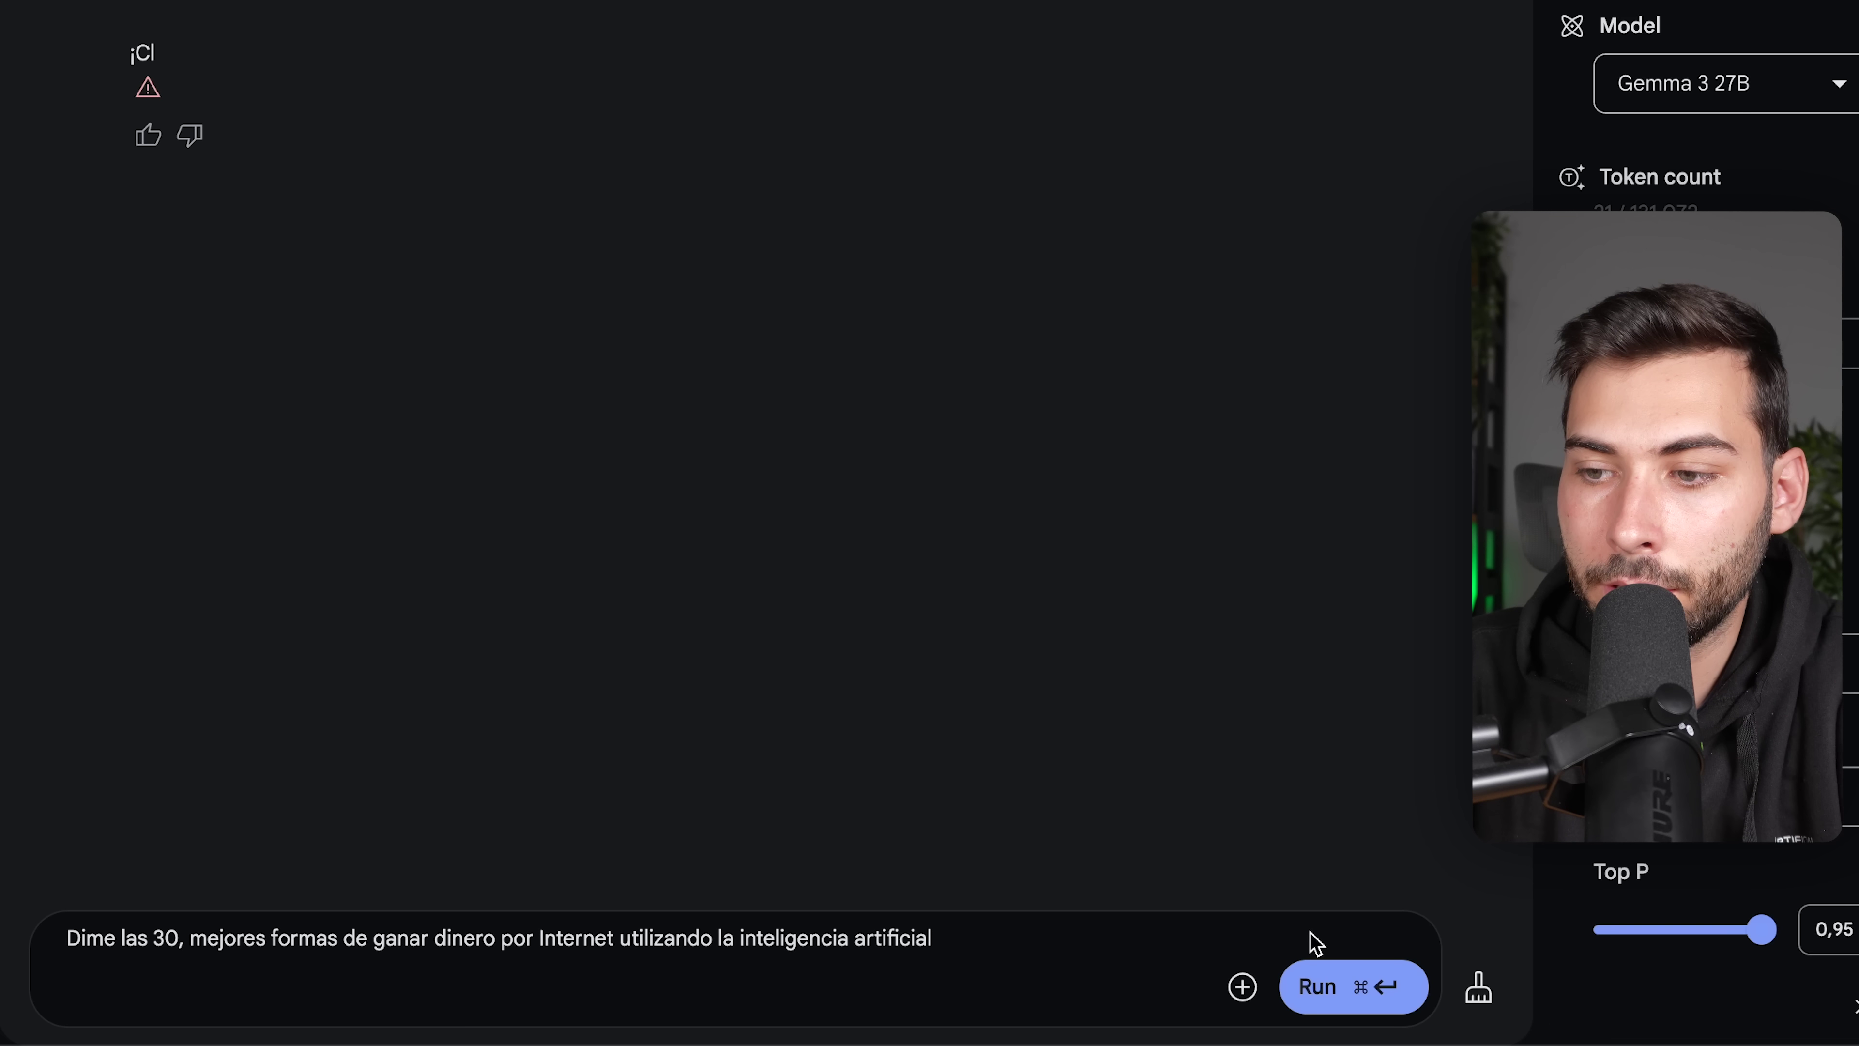
Step: In Google AI Studio, run the prompt "Dime las 30, mejores formas de ganar dinero por Internet utilizando la inteligencia artificial" with Gemma 3 27B
left_click(1375, 987)
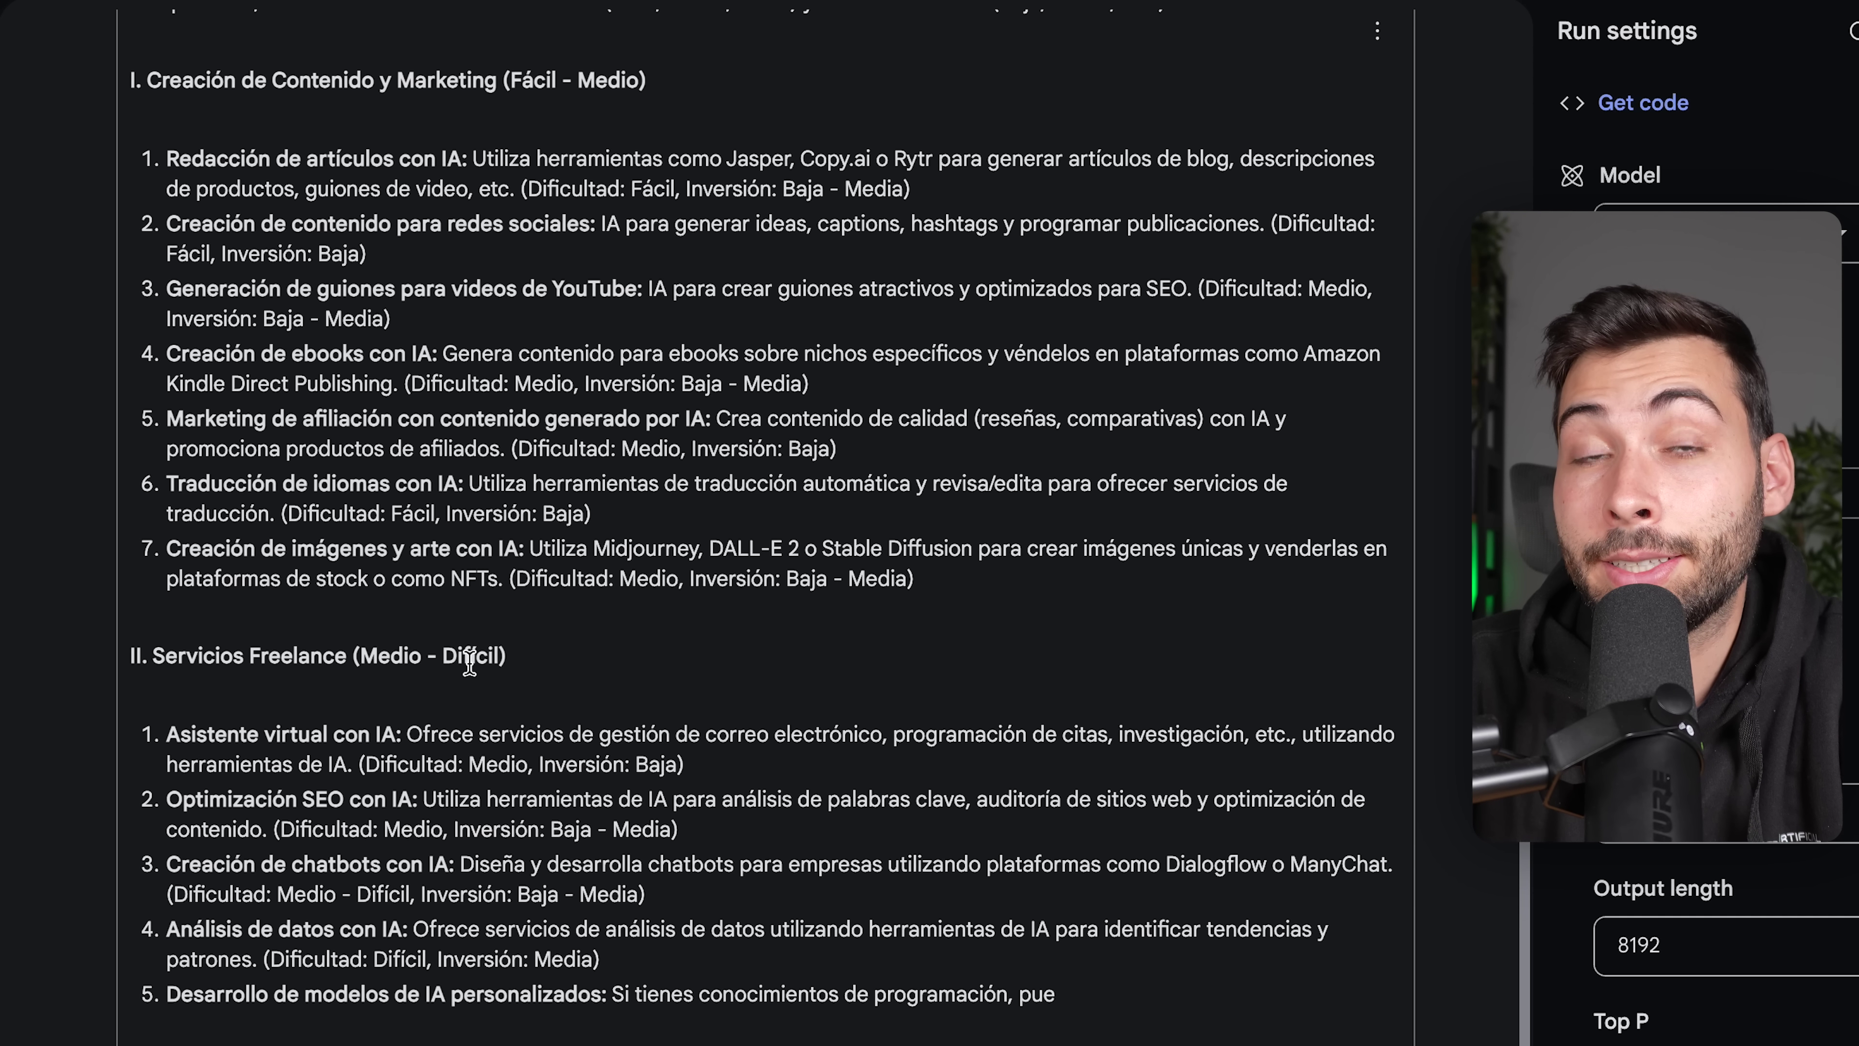
scroll(116, 489, "up", 2)
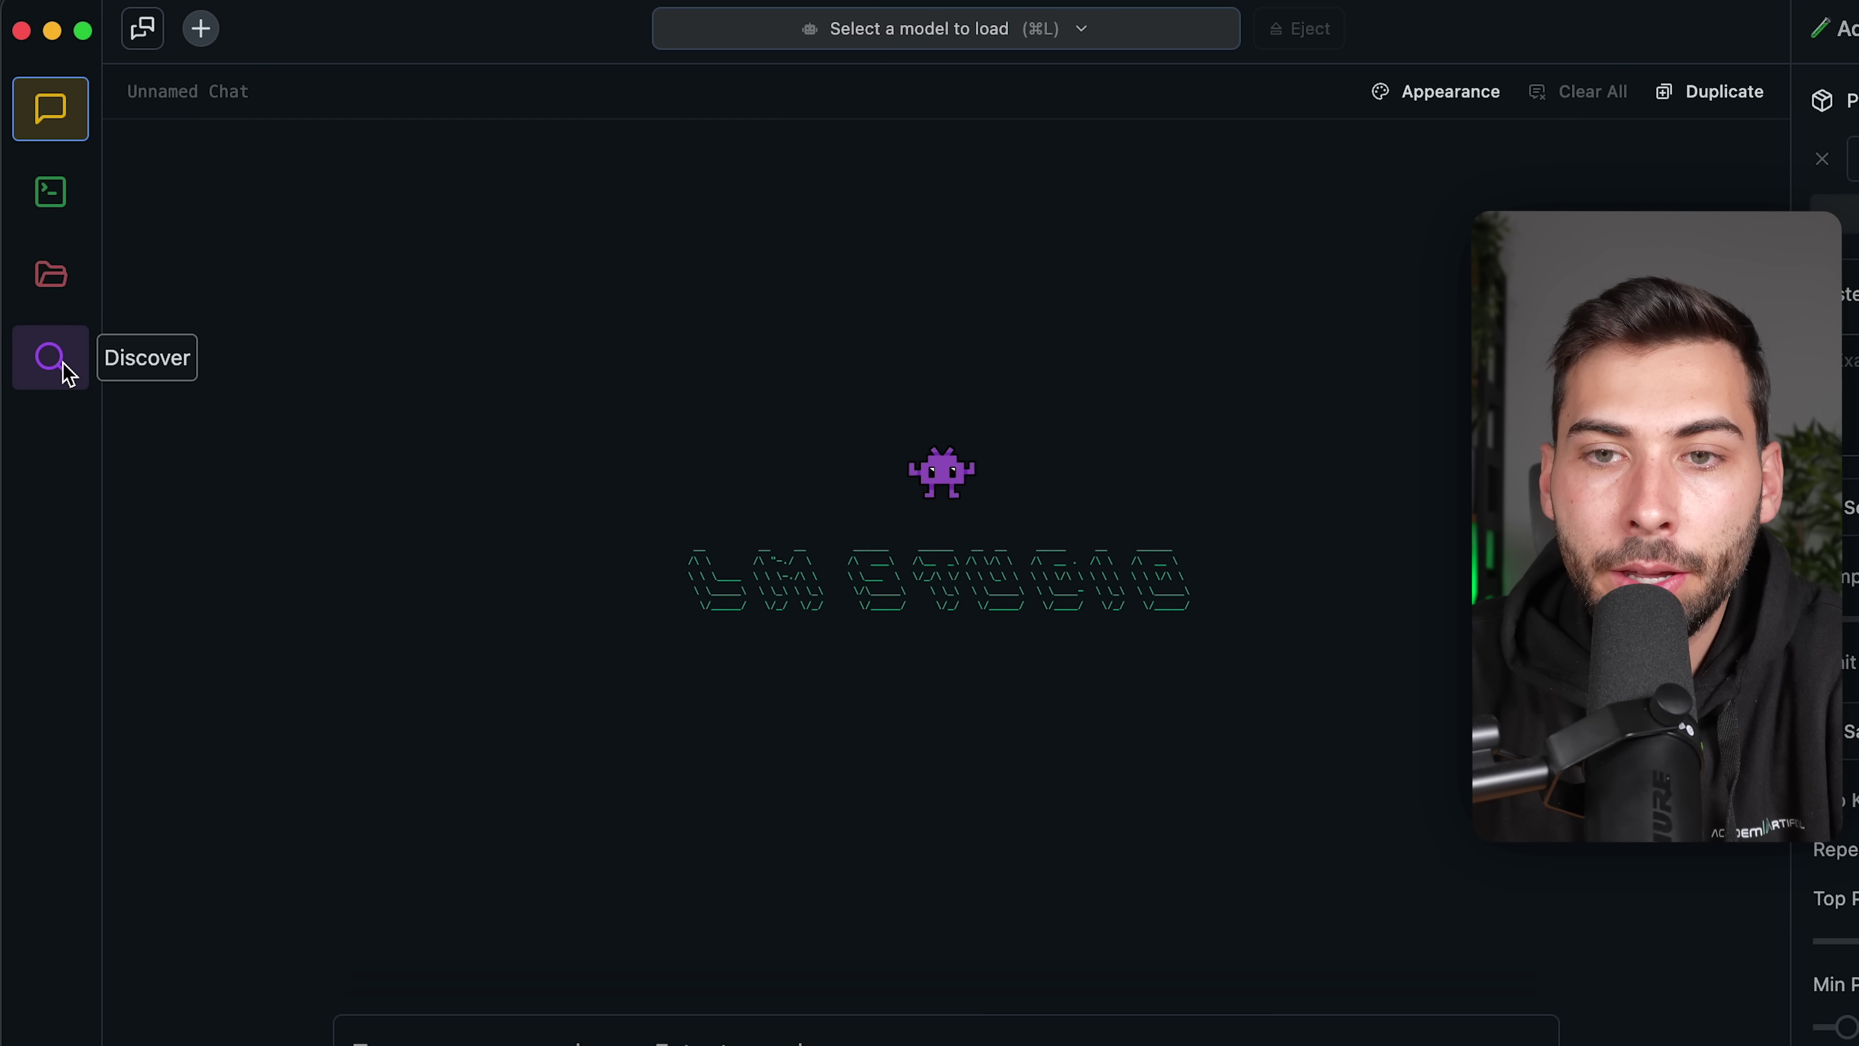
Step: In LM Studio, search the model catalogue for "gemma" and view the details of Gemma 3 4B and Gemma 3 1B
left_click(50, 357)
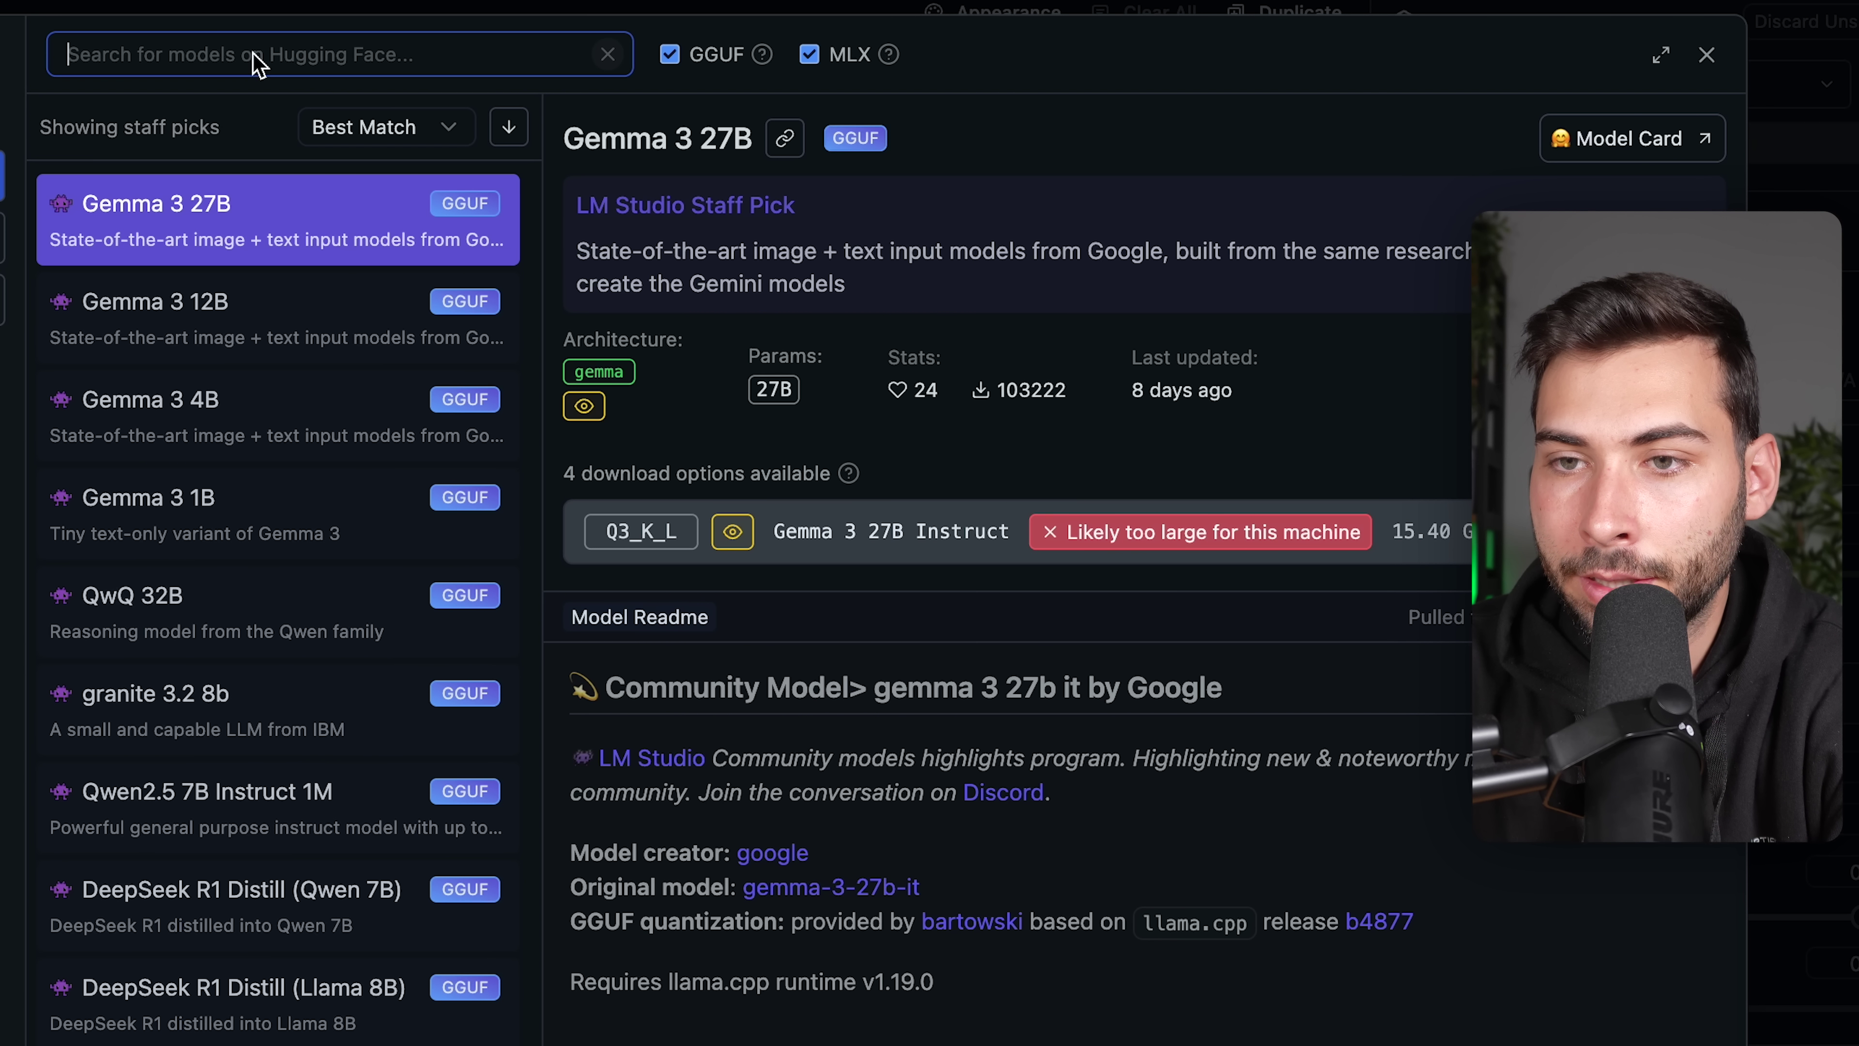
type("gemma")
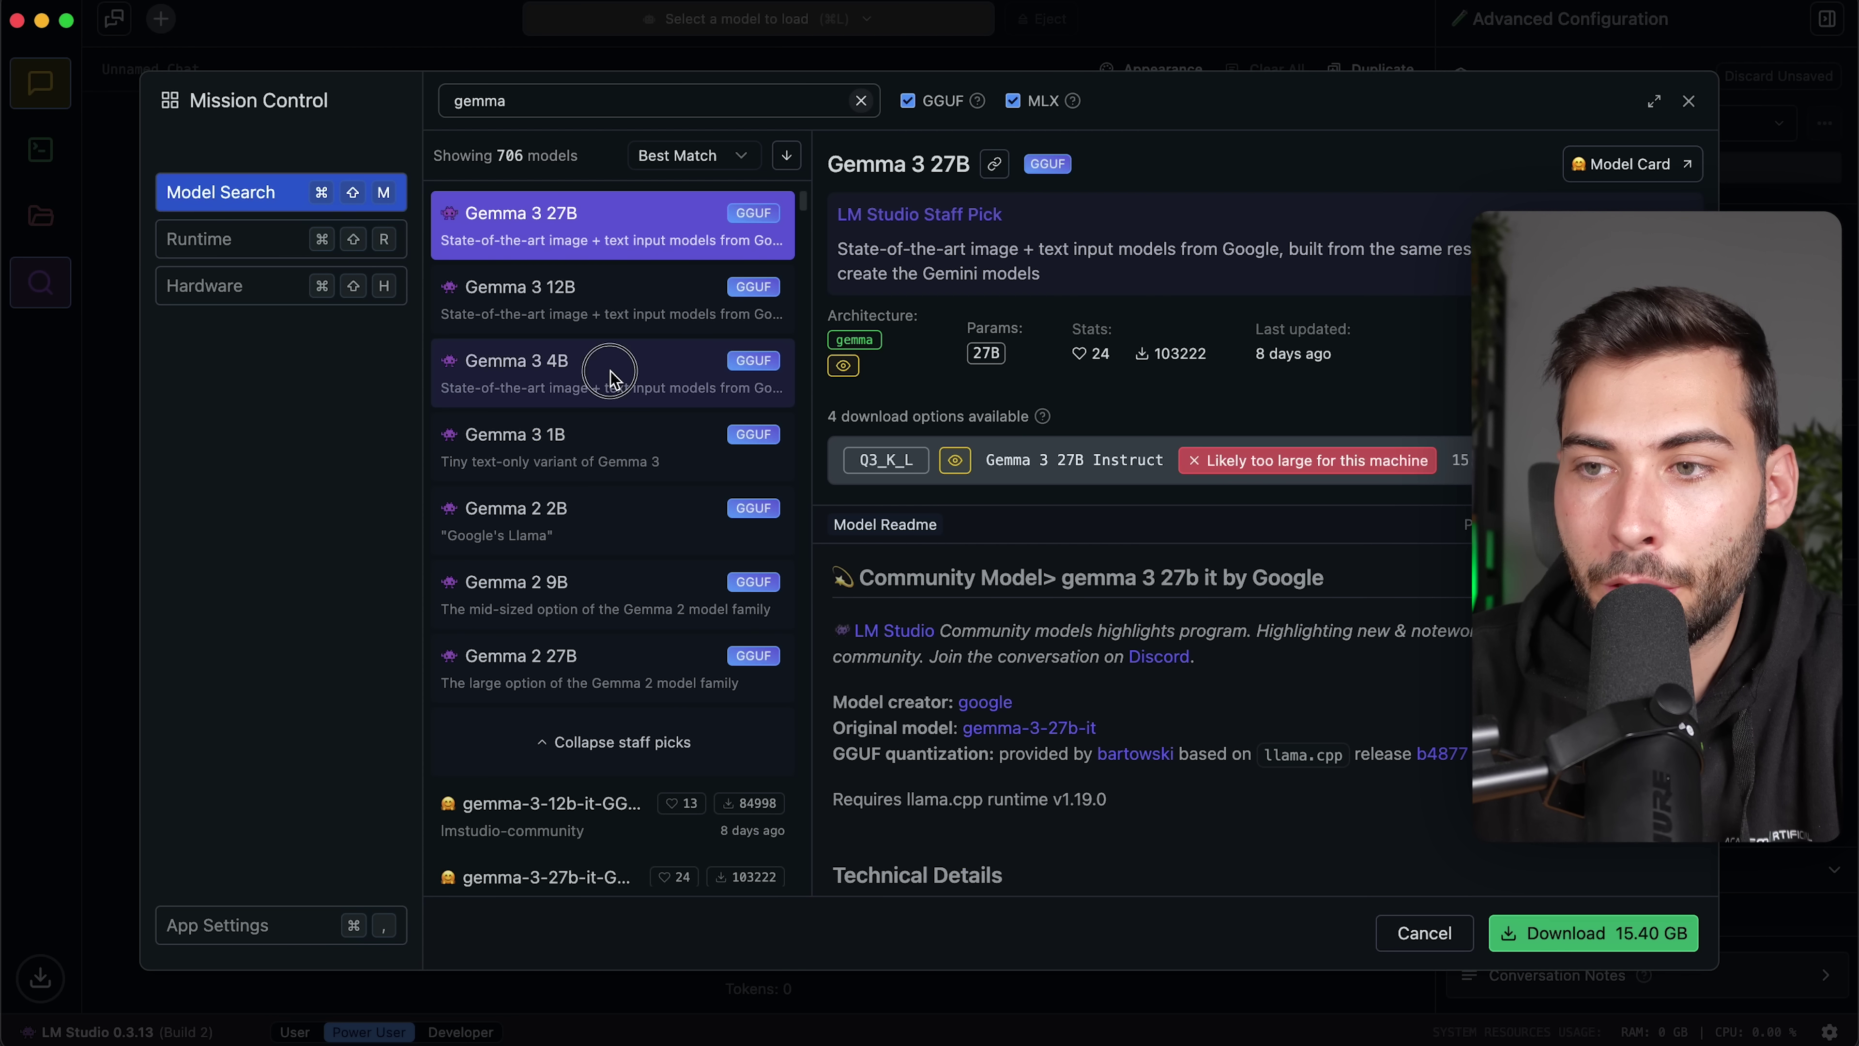
left_click(271, 421)
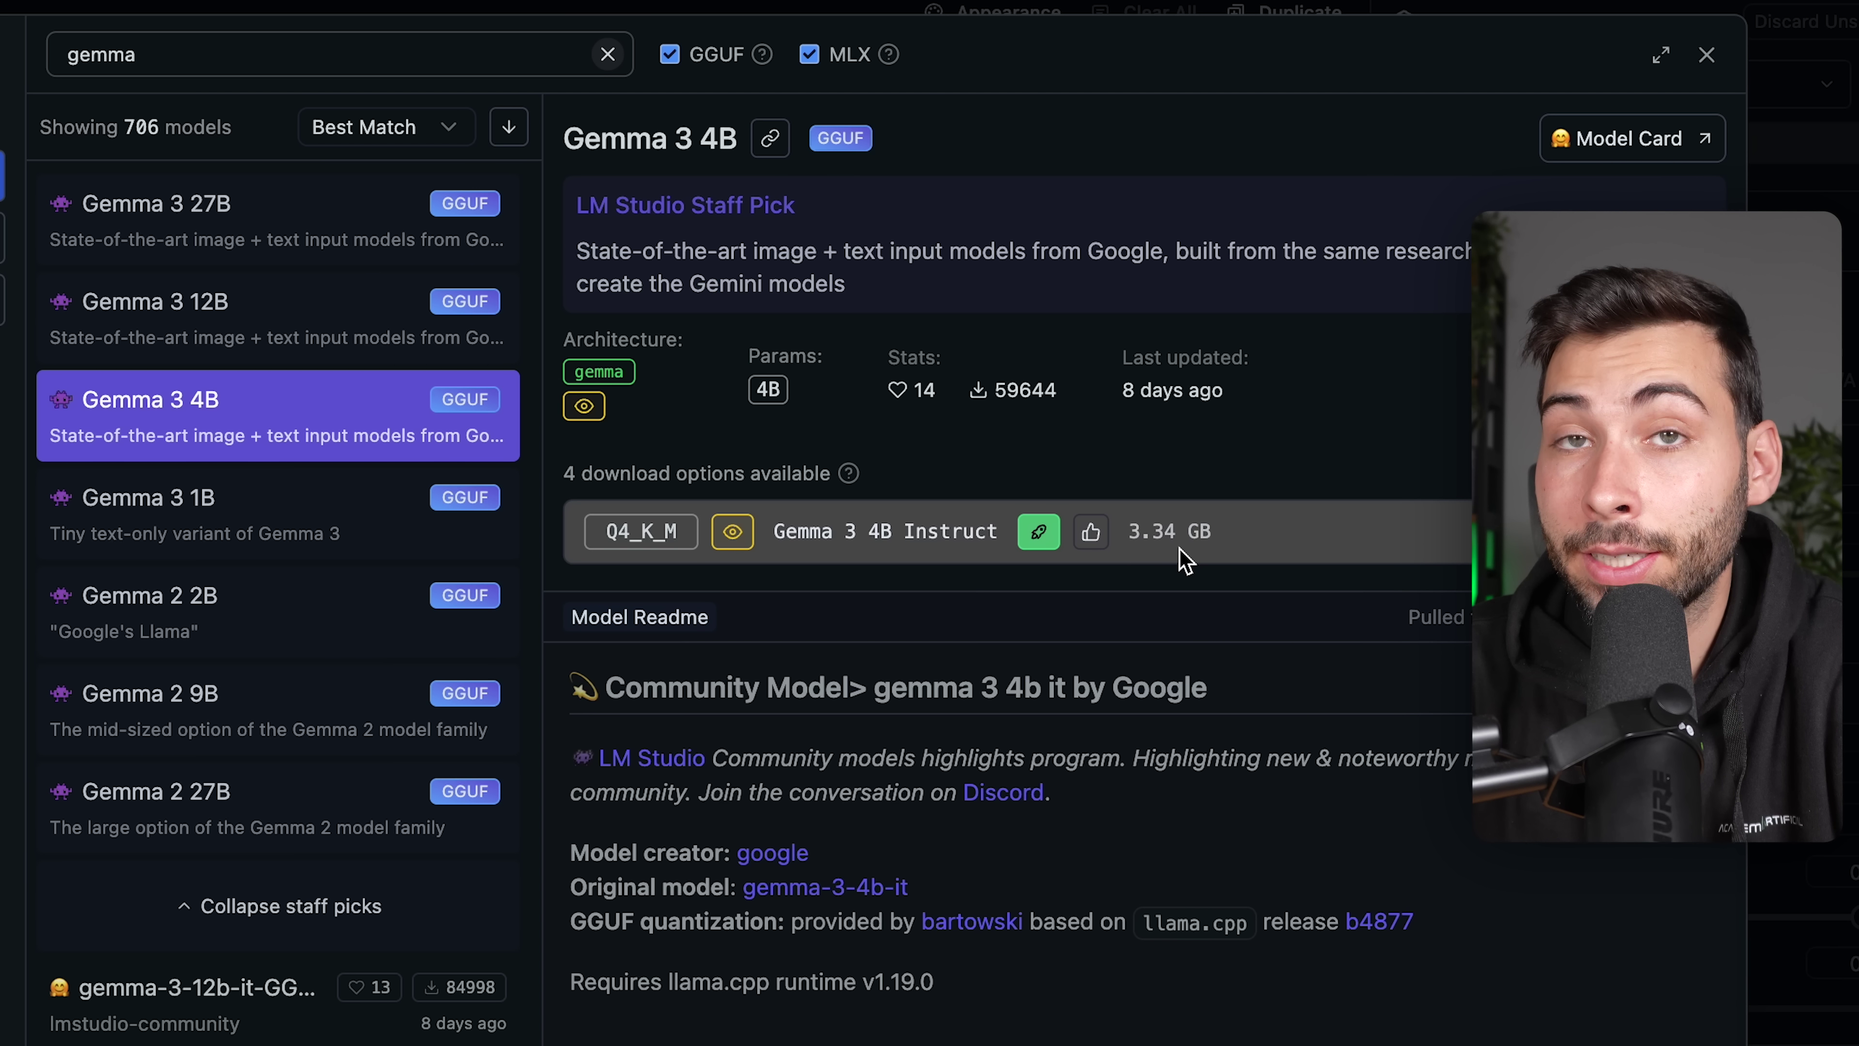
left_click(419, 487)
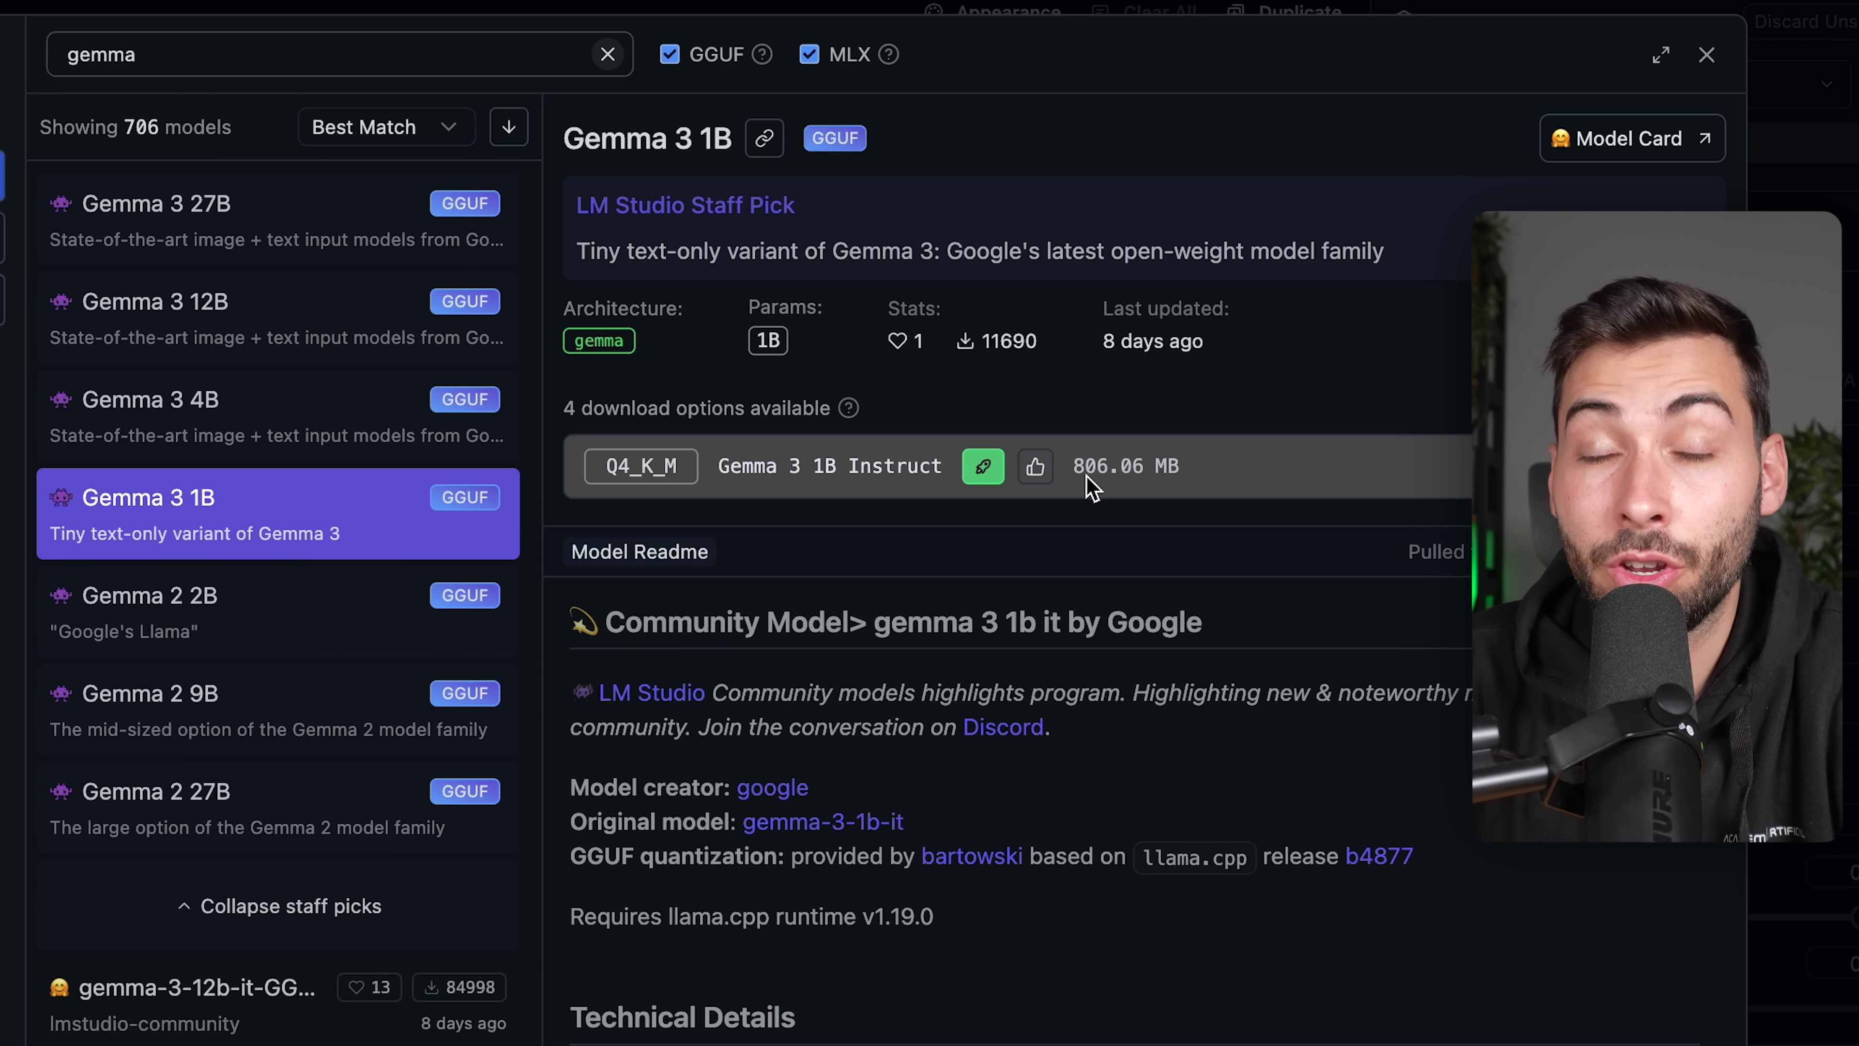
Step: View the details and download option of Gemma 3 27B, and return to the Gemma 3 4B entry
key("Up")
key("Up")
key("Up")
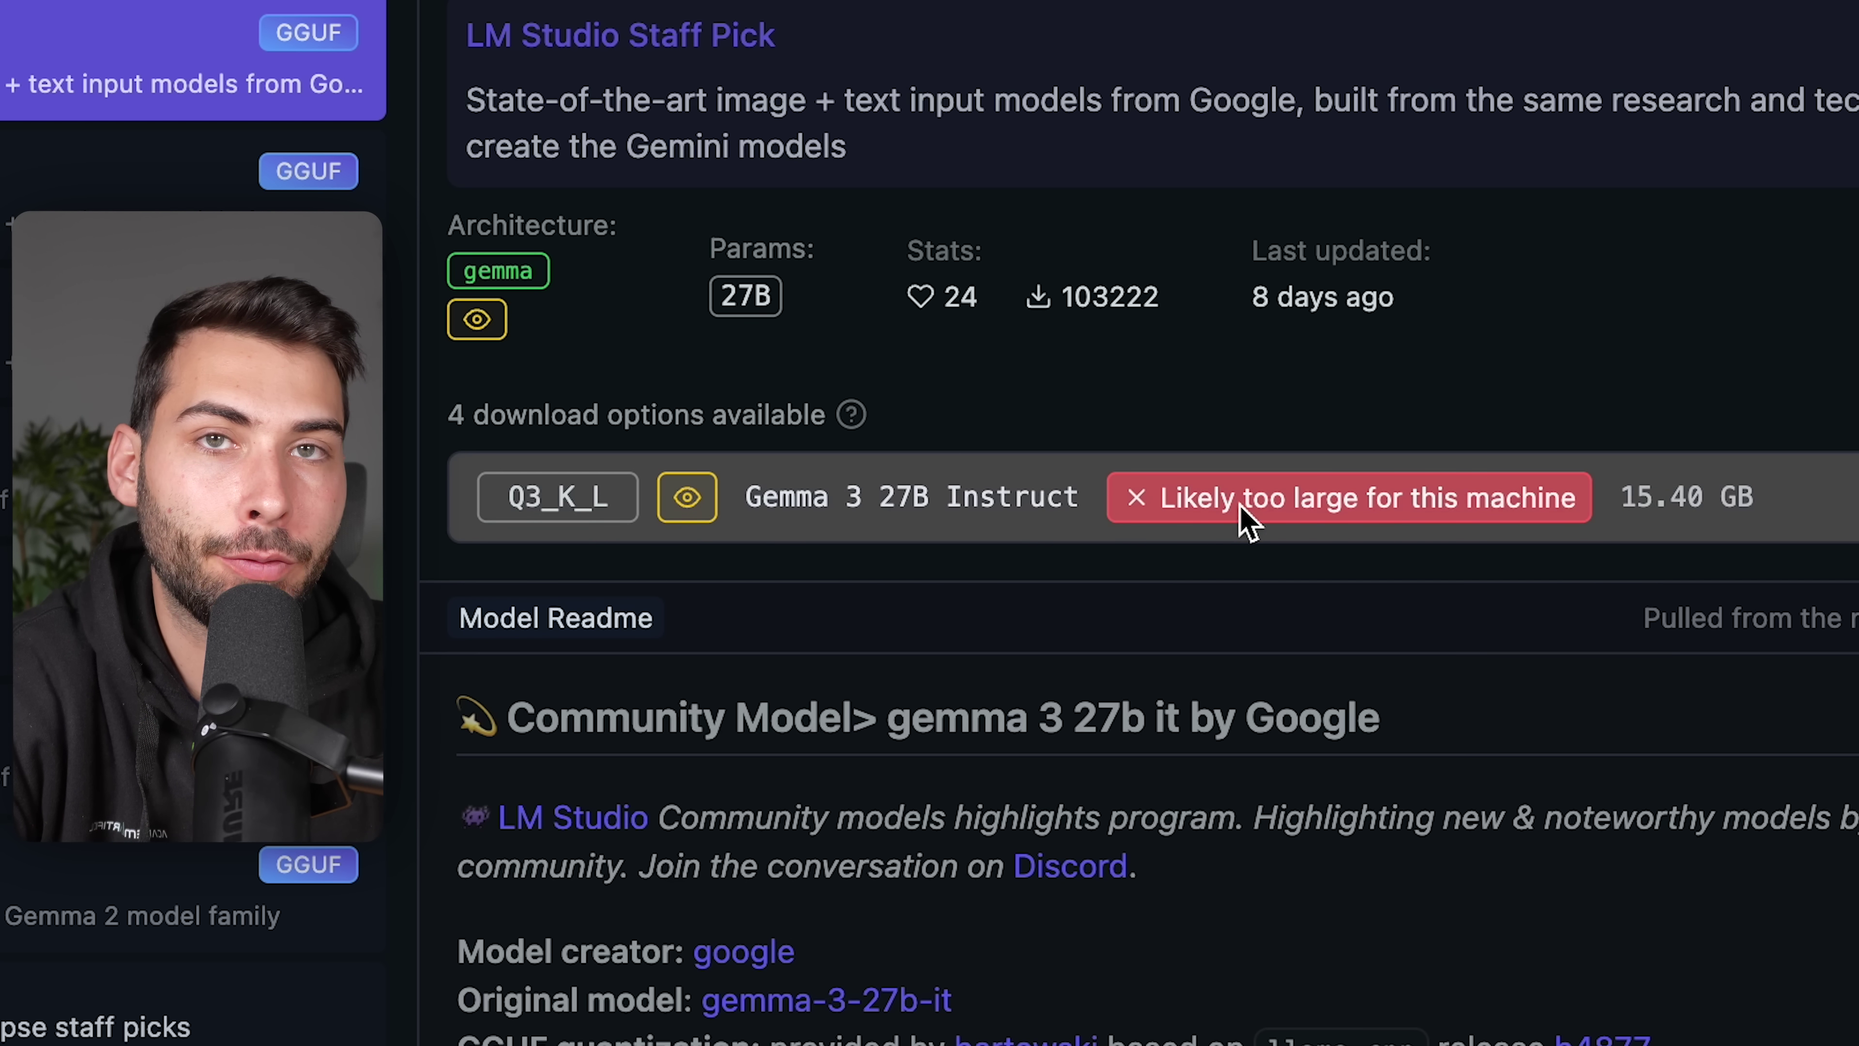
left_click(237, 366)
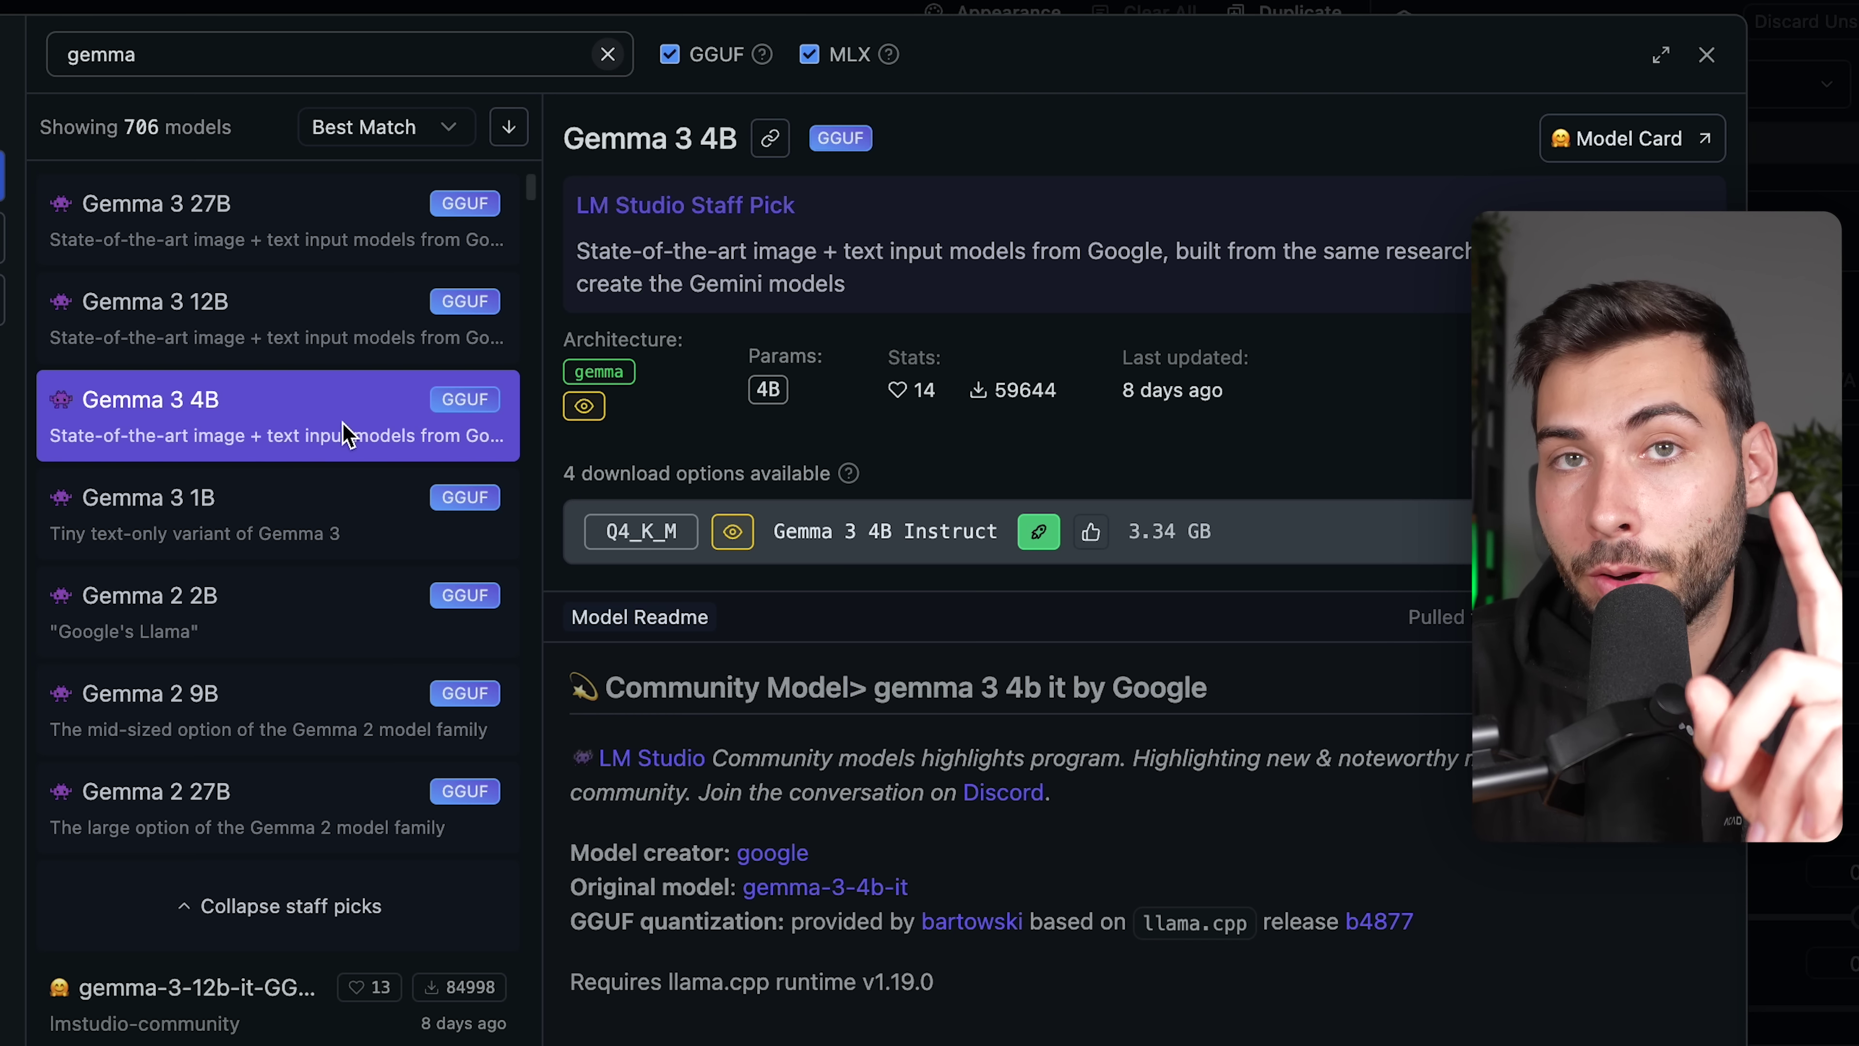
Step: Change the models directory to a new folder named LLM created inside Escritorio
left_click(73, 233)
left_click(73, 233)
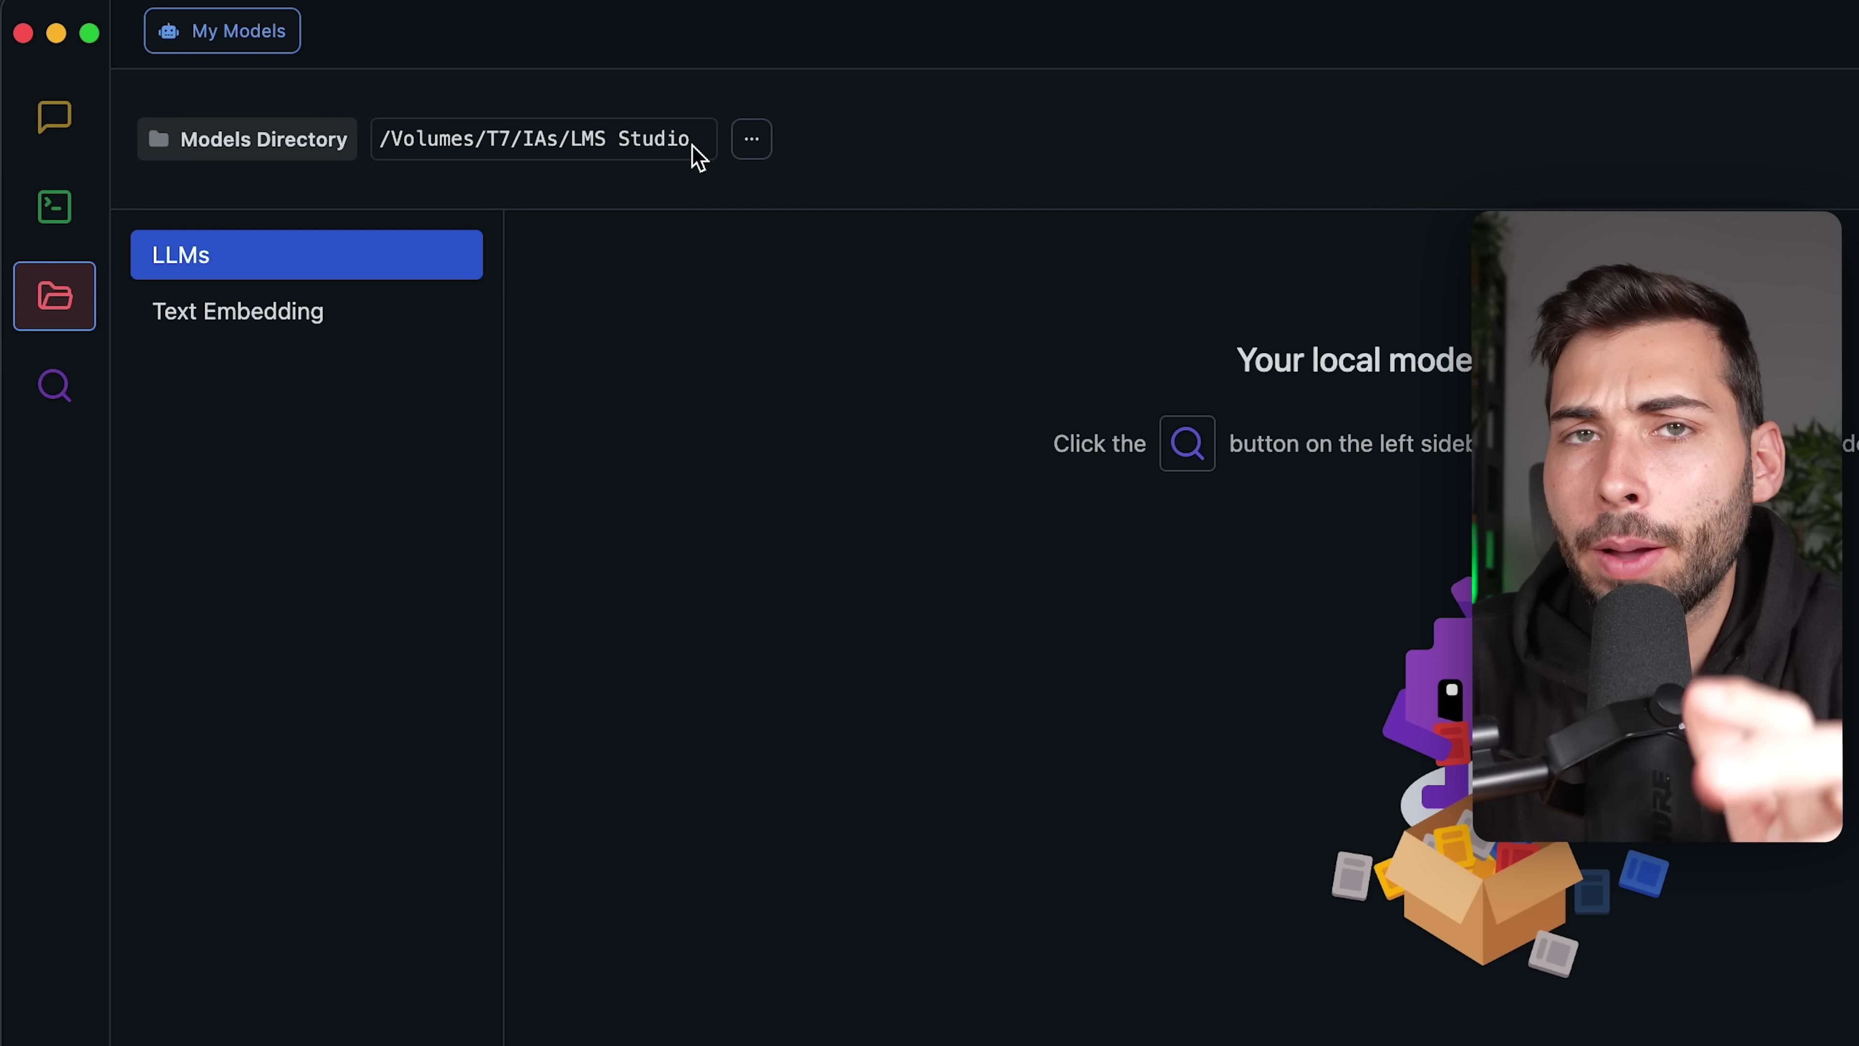
left_click(759, 144)
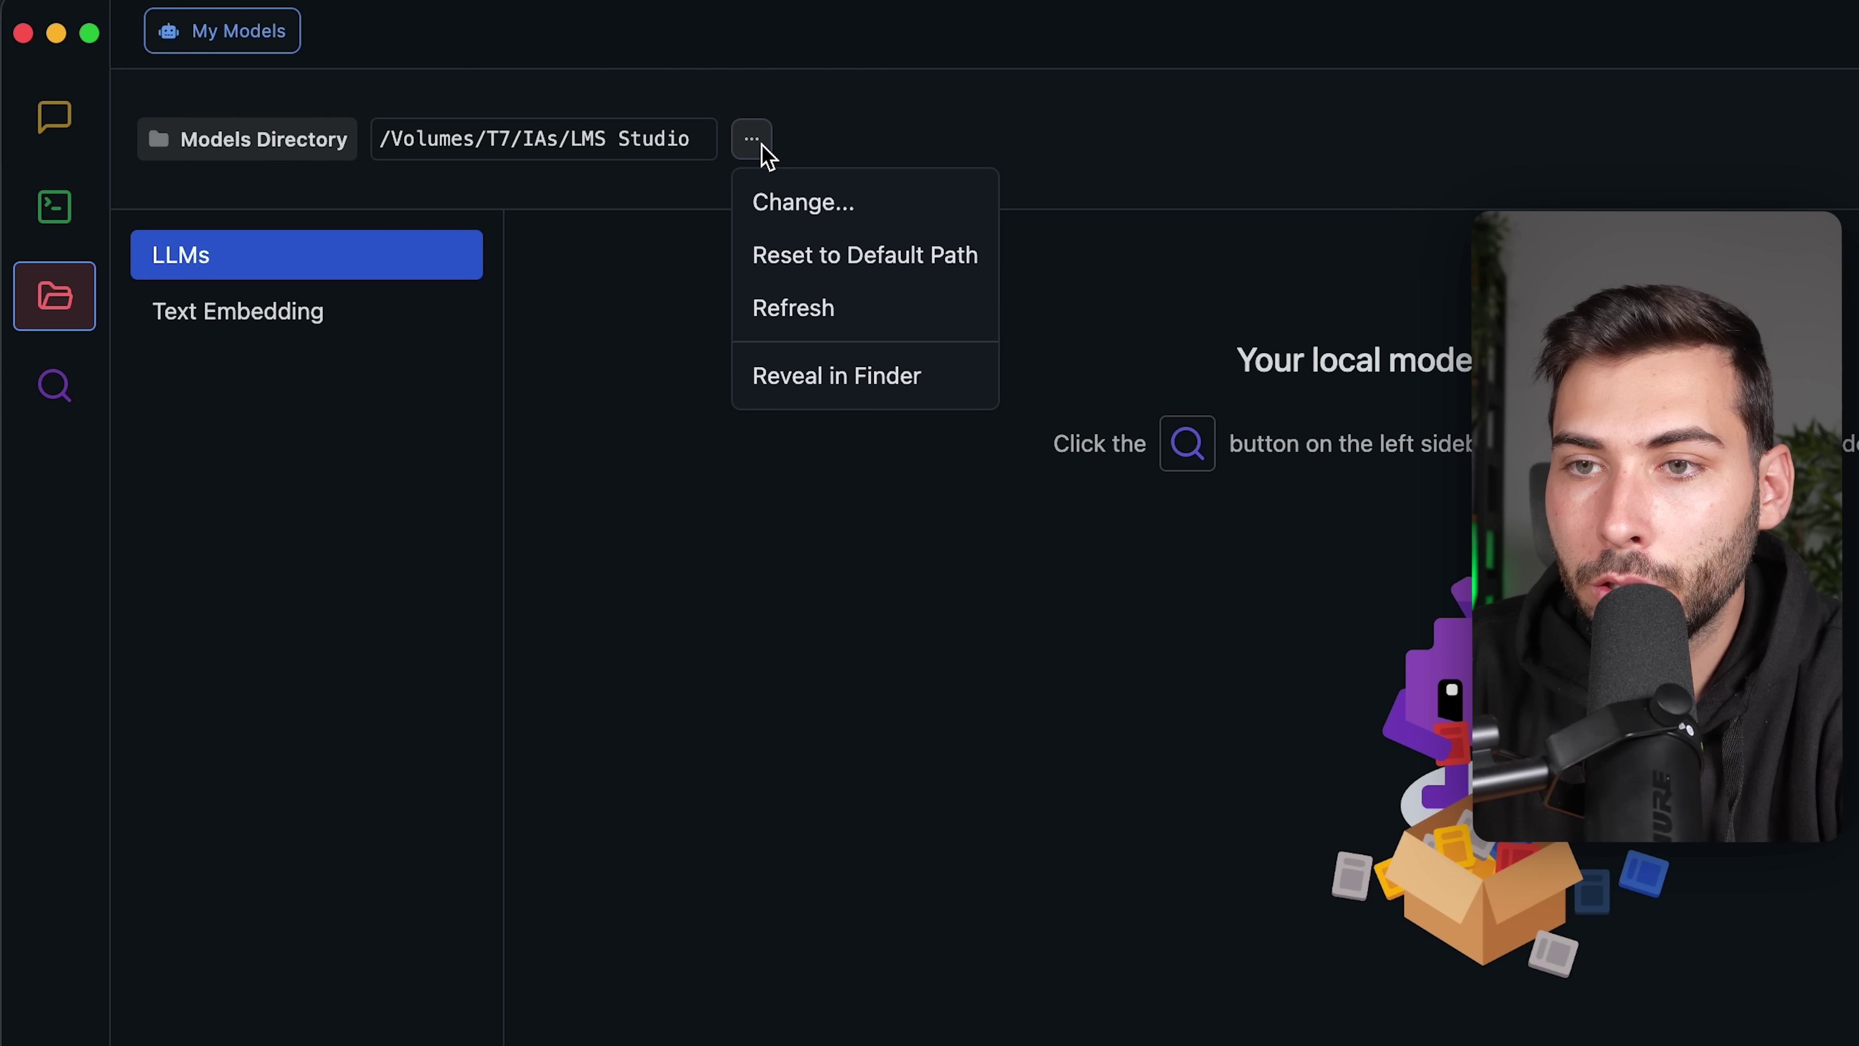
left_click(825, 202)
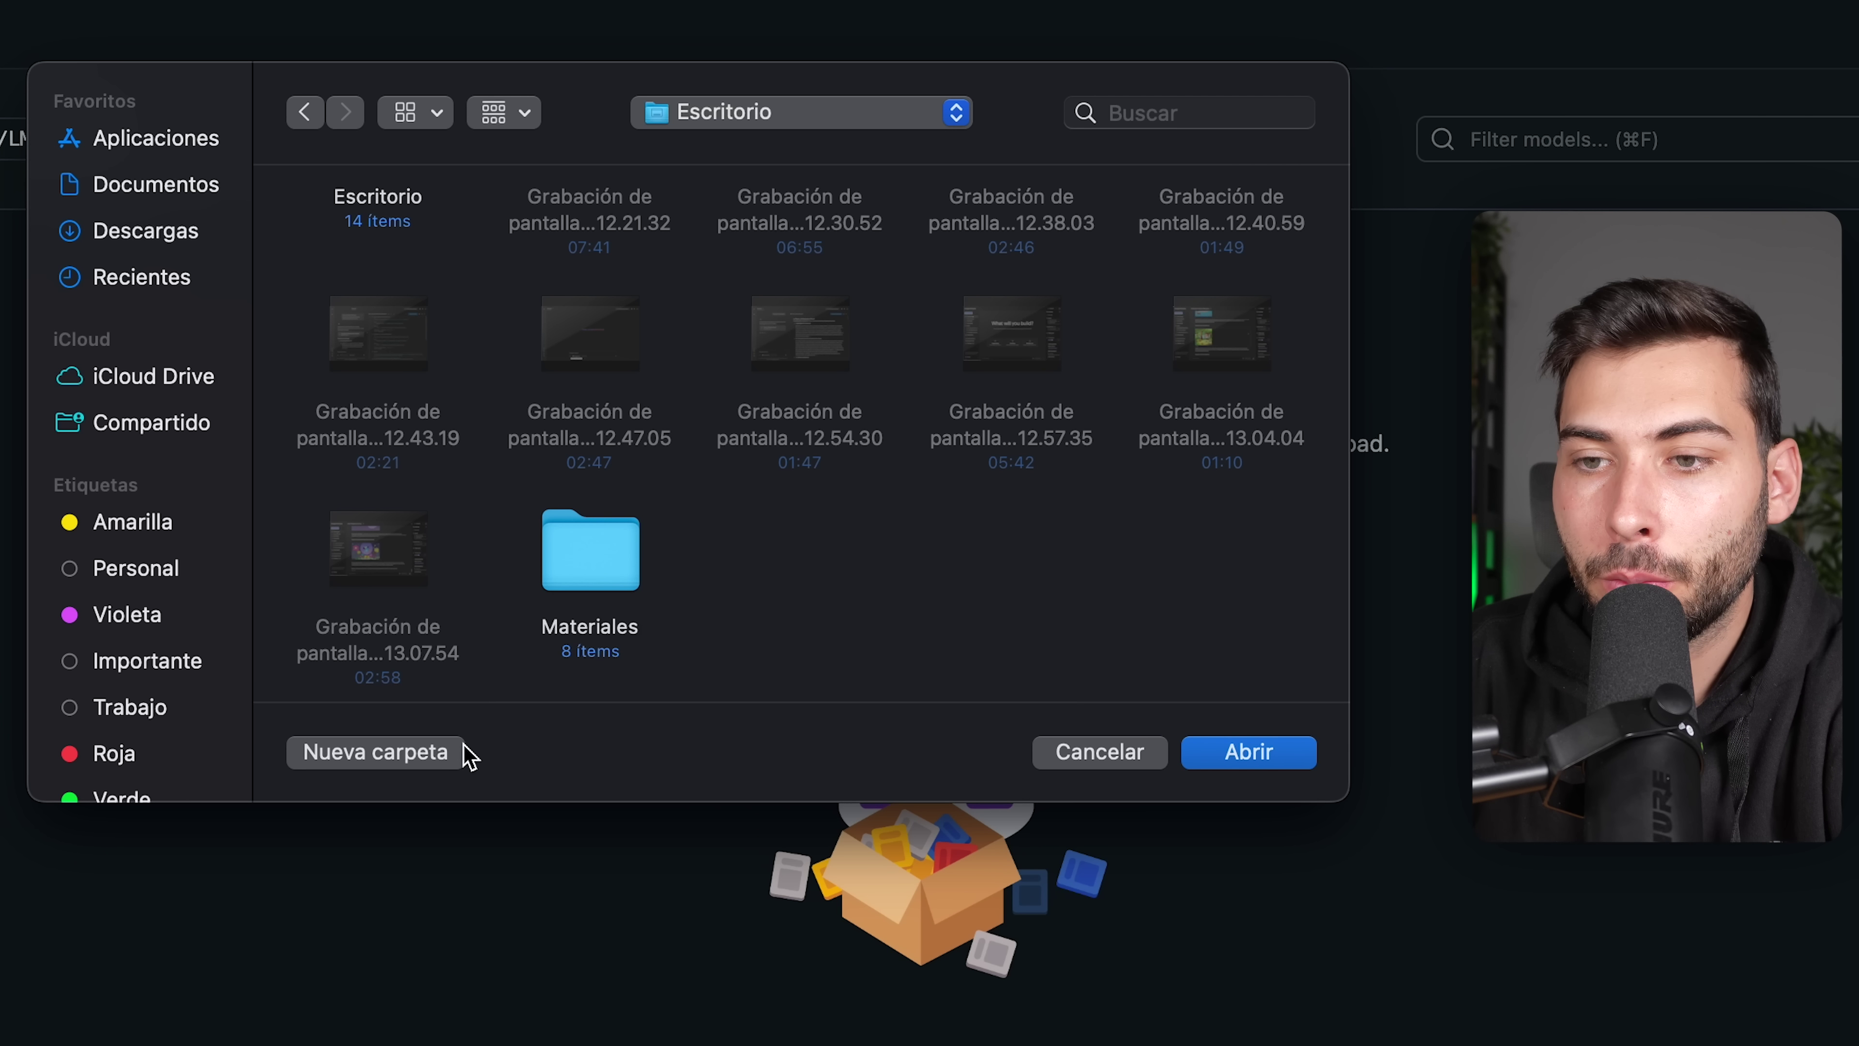
left_click(401, 755)
type("LLM")
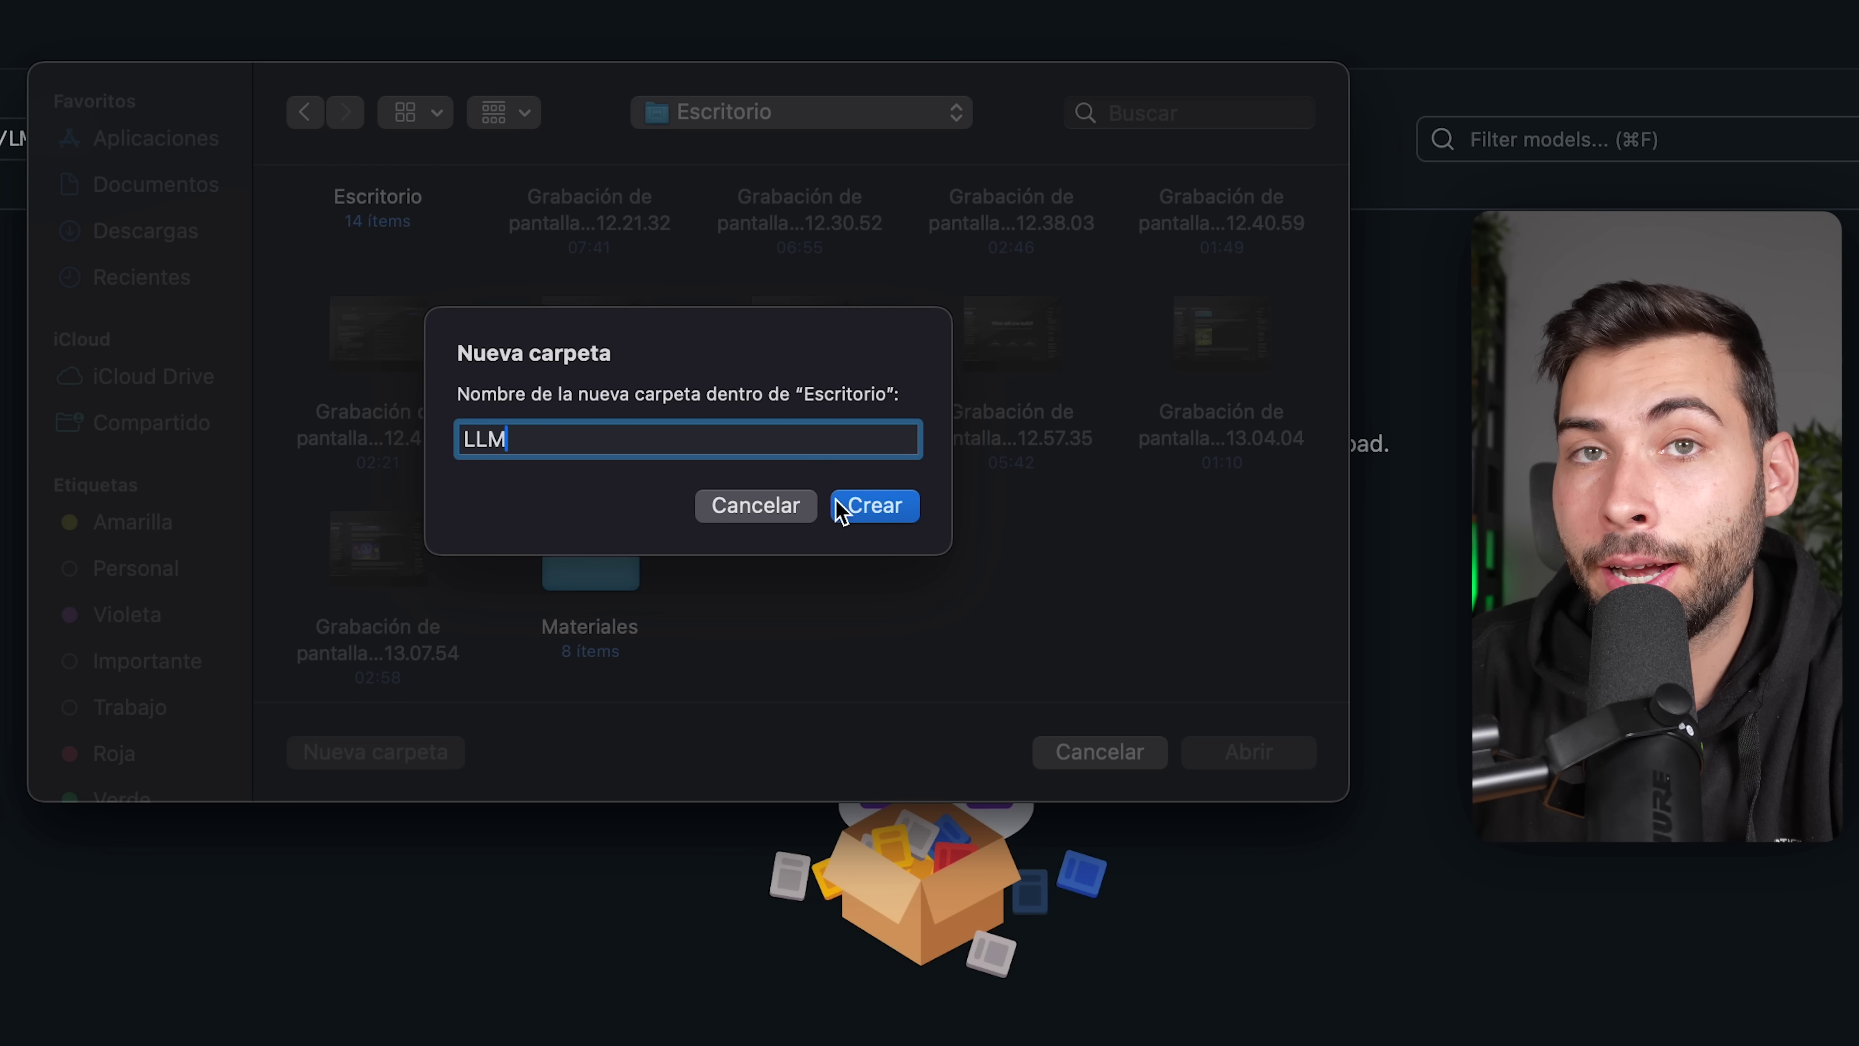
left_click(878, 507)
left_click(1275, 761)
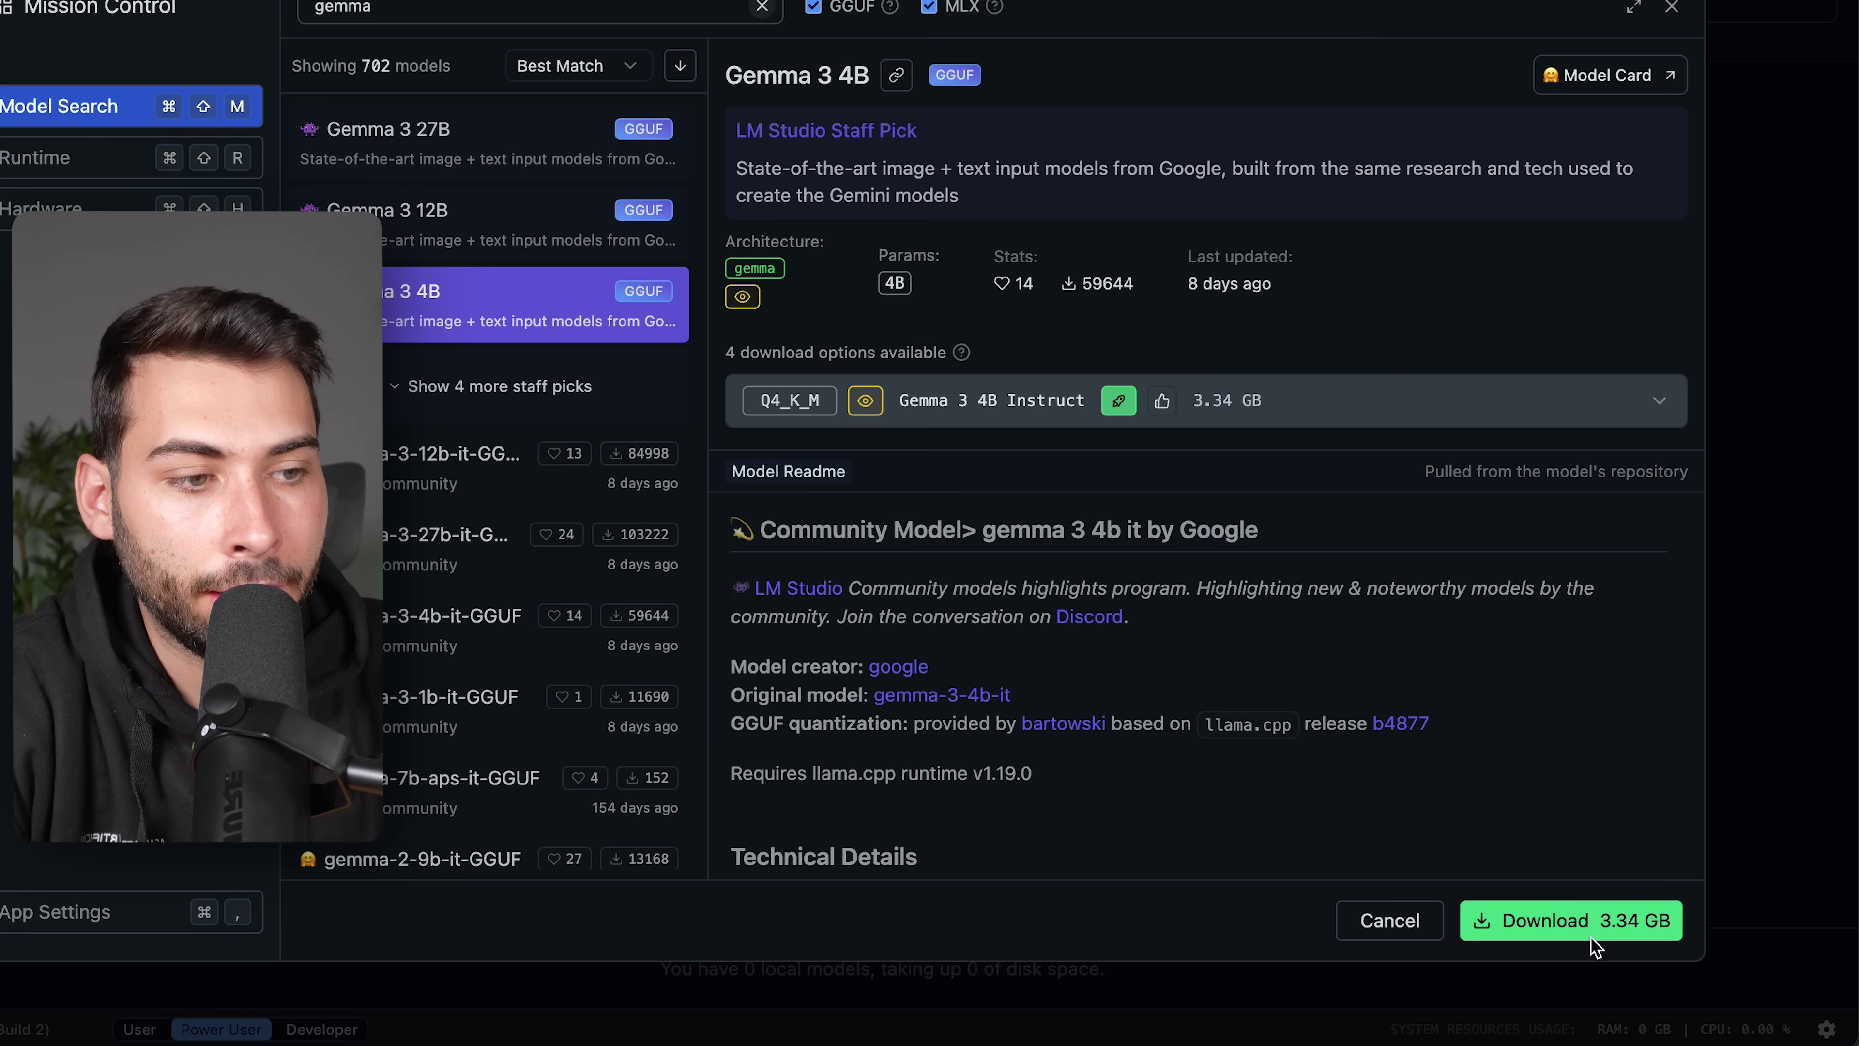
Step: Download the Q4_K_M version of Gemma 3 4B Instruct and load it once the download completes
left_click(1652, 939)
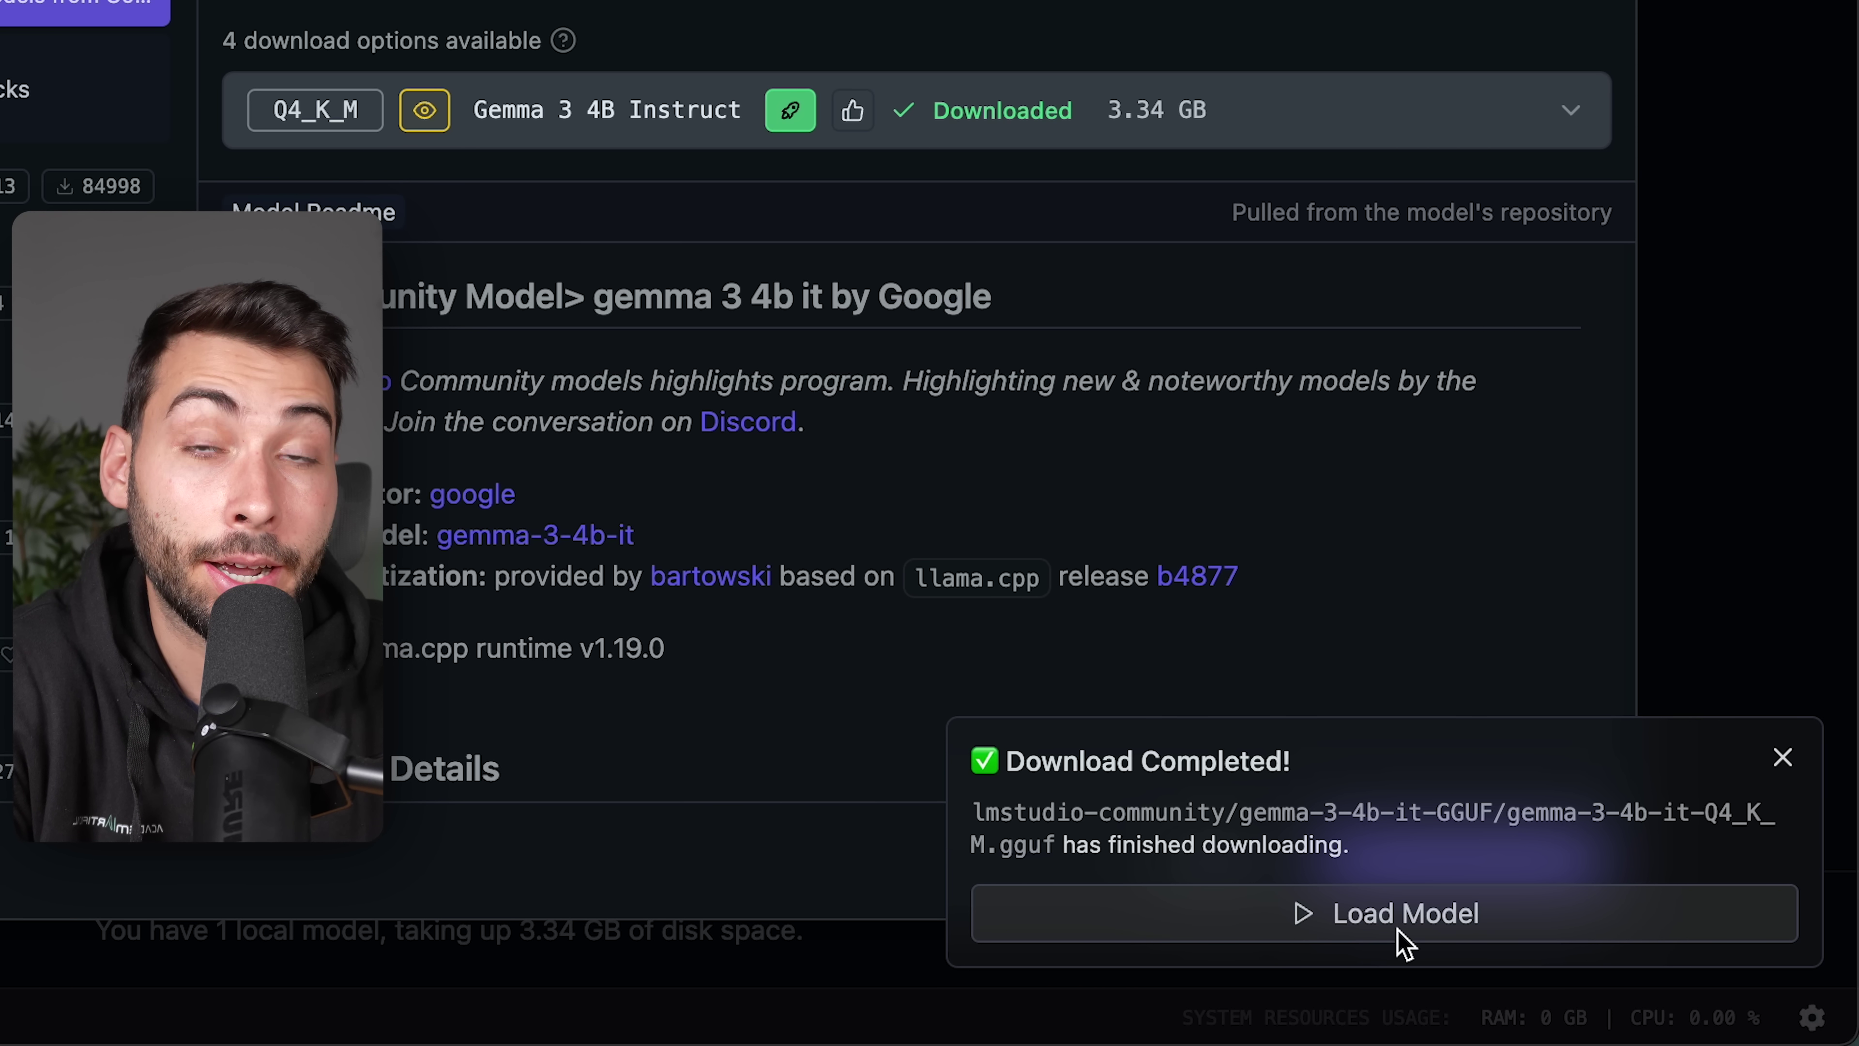
left_click(1402, 943)
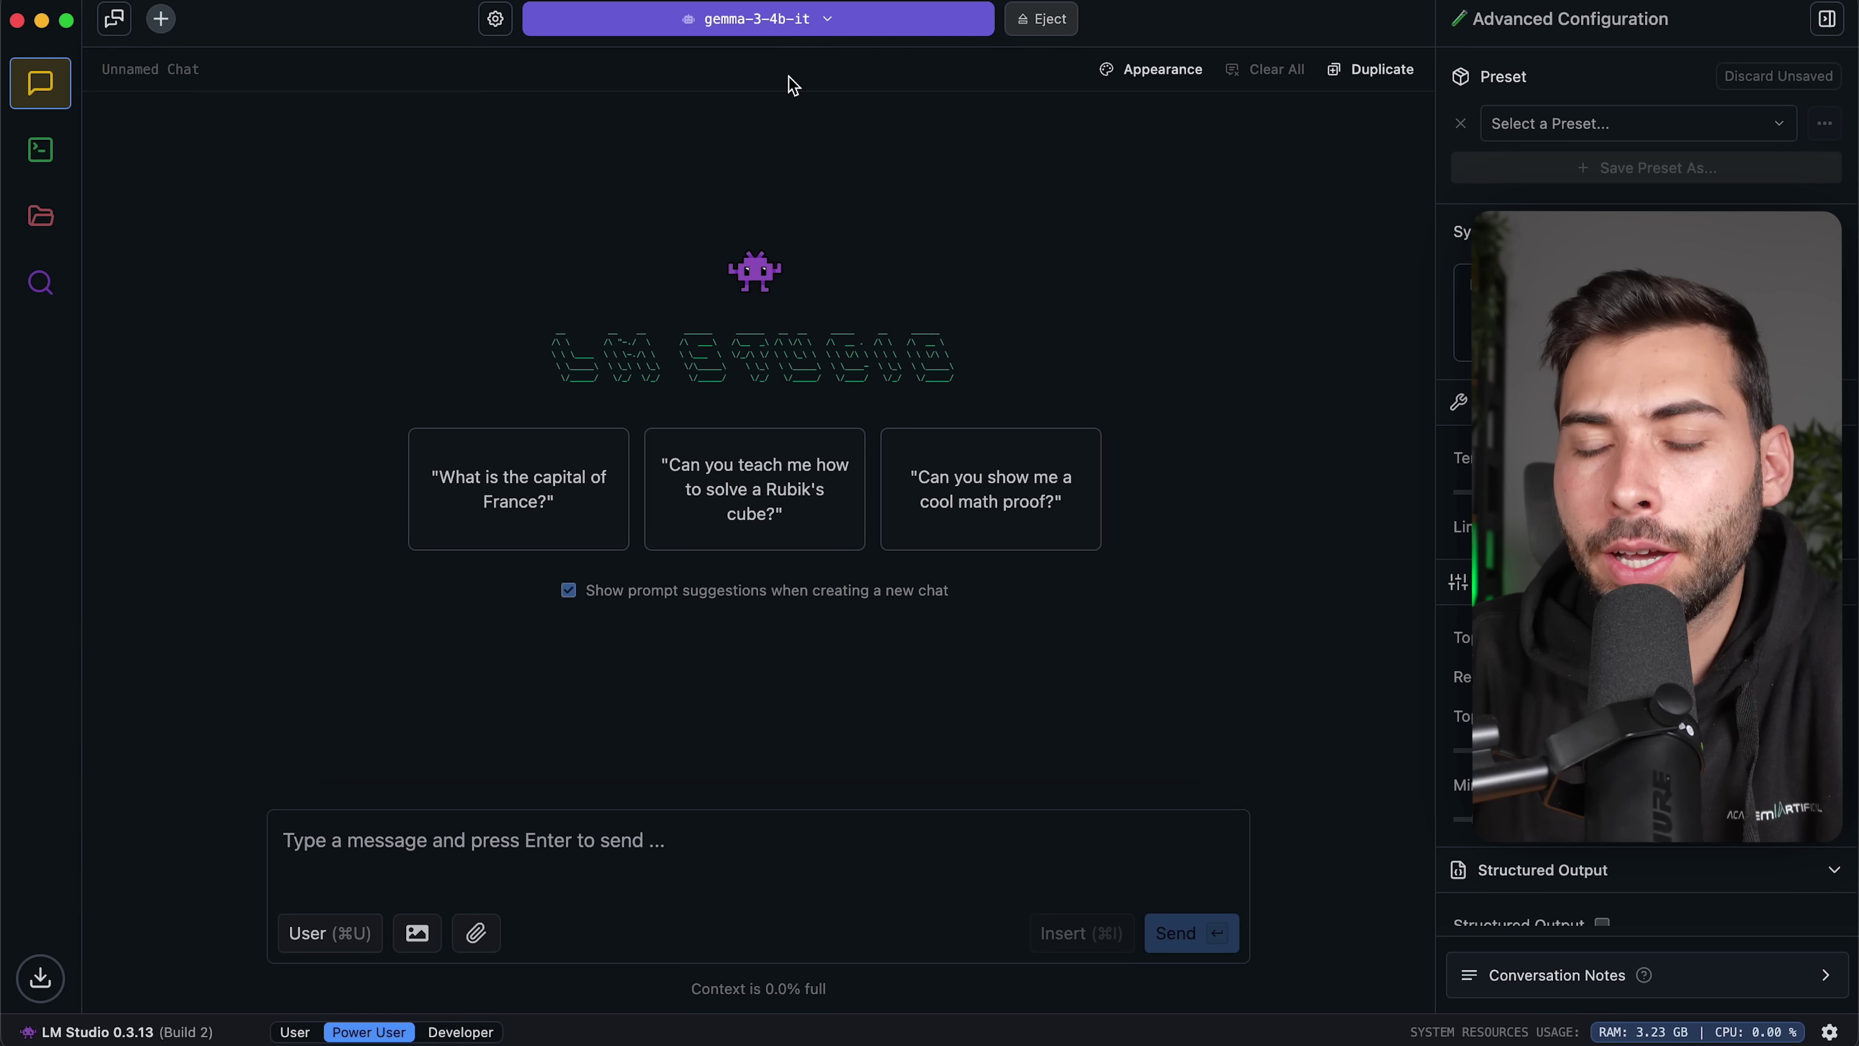
Step: Send the model "Hola", followed by "Dime las 30, mejores formas de ganar dinero por Internet utilizando la inteligencia artificial" as a separate message
left_click(502, 839)
type("Hola")
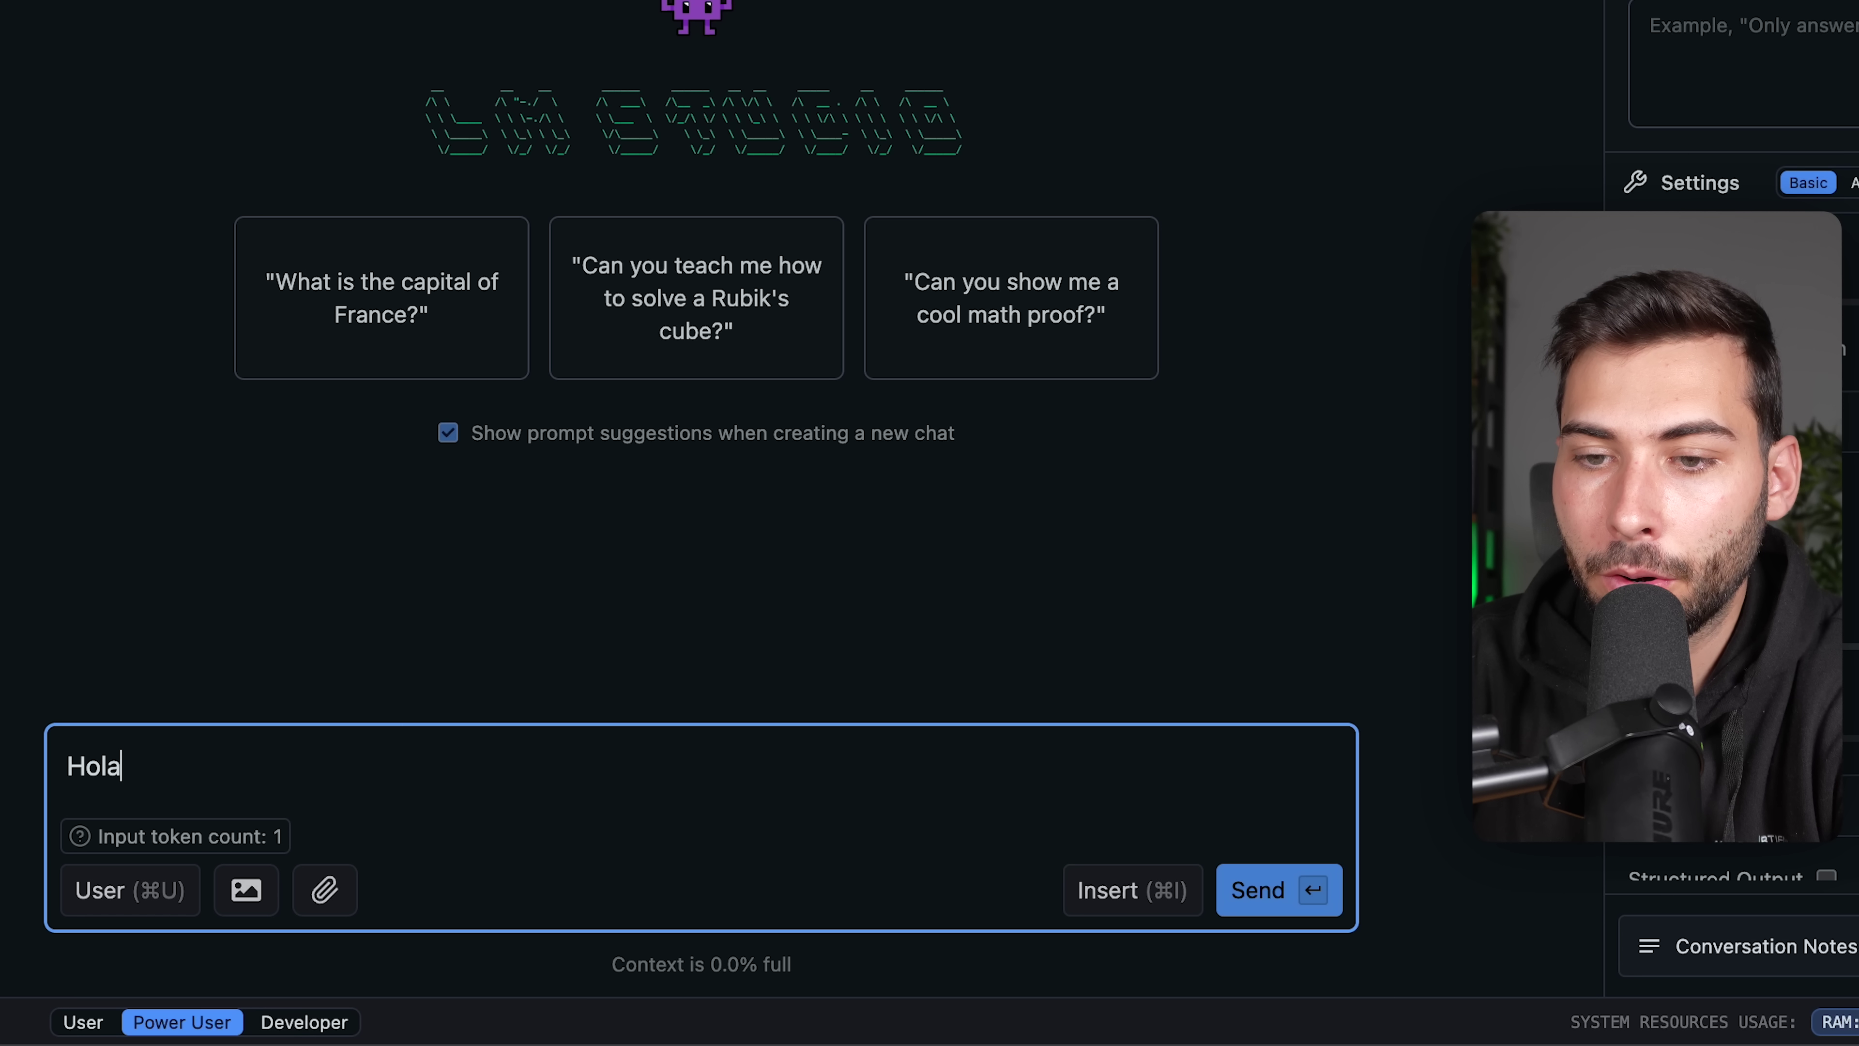
left_click(1299, 901)
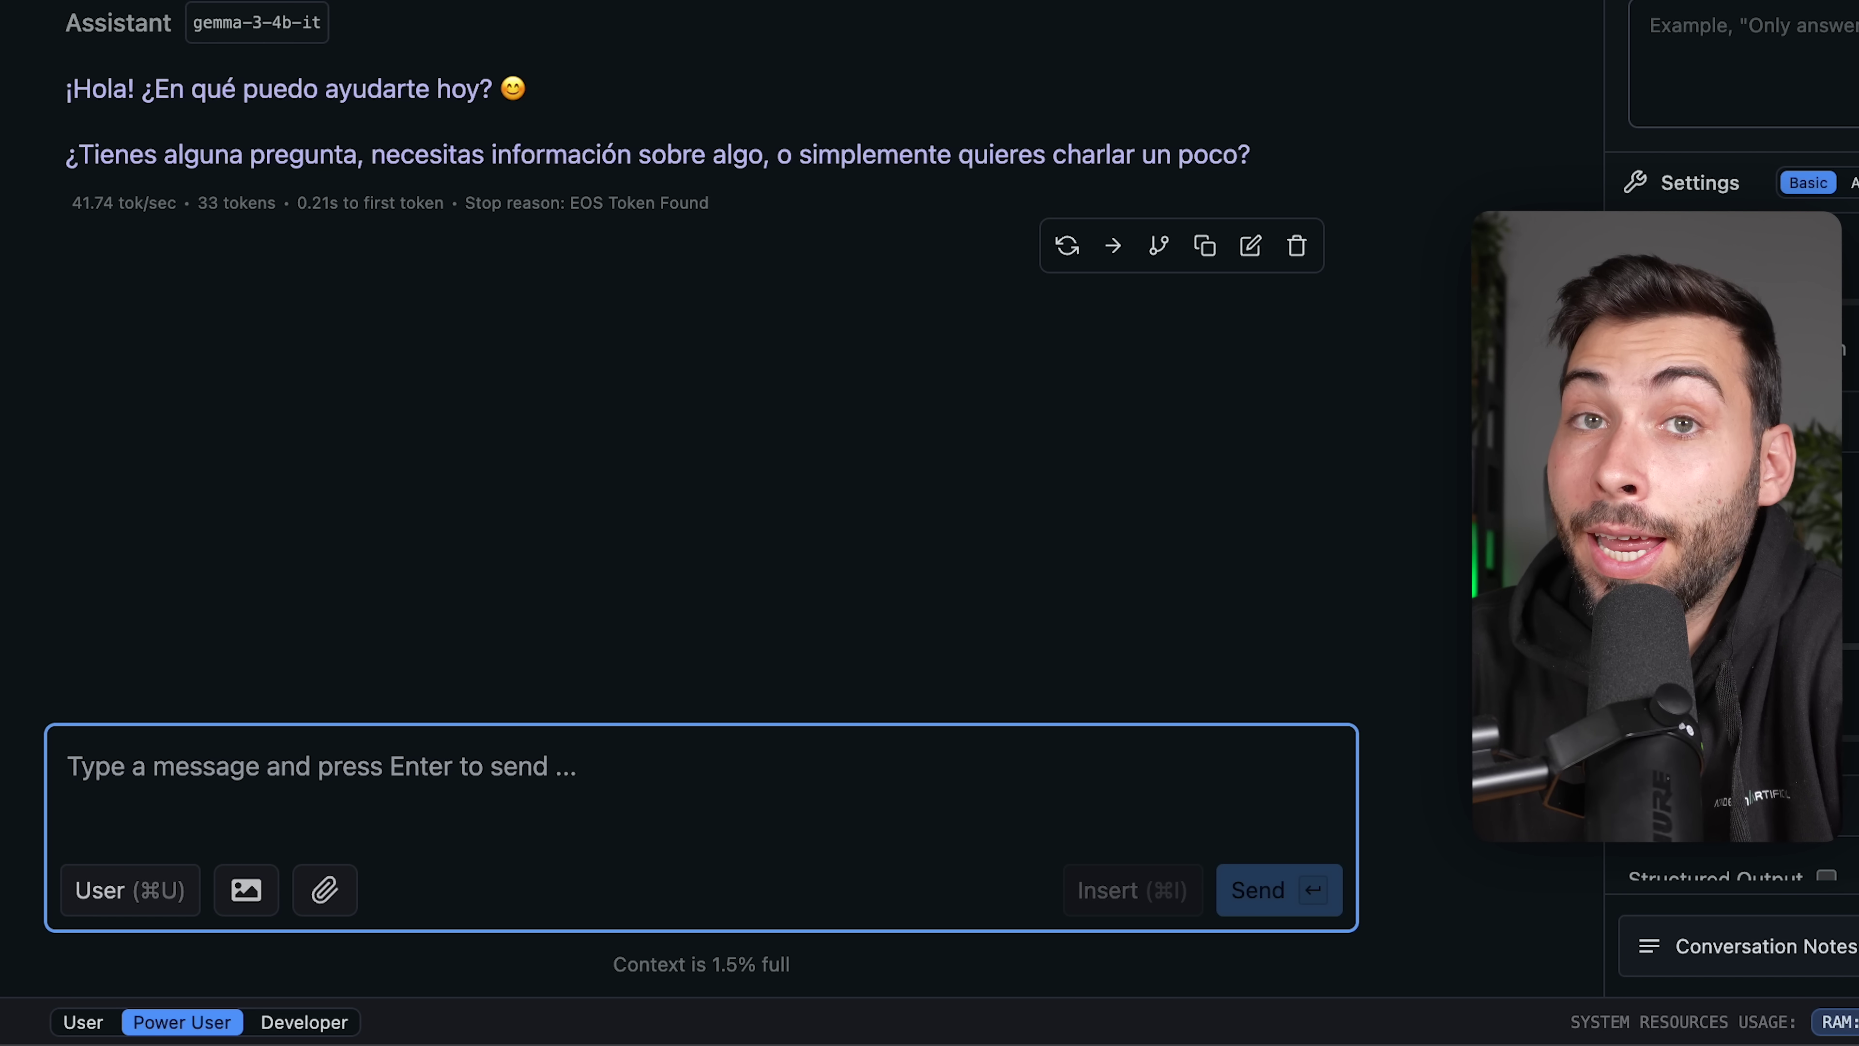
type("Dime las 30, mejores formas de ganar dinero por Internet utilizando la inteligencia artificial")
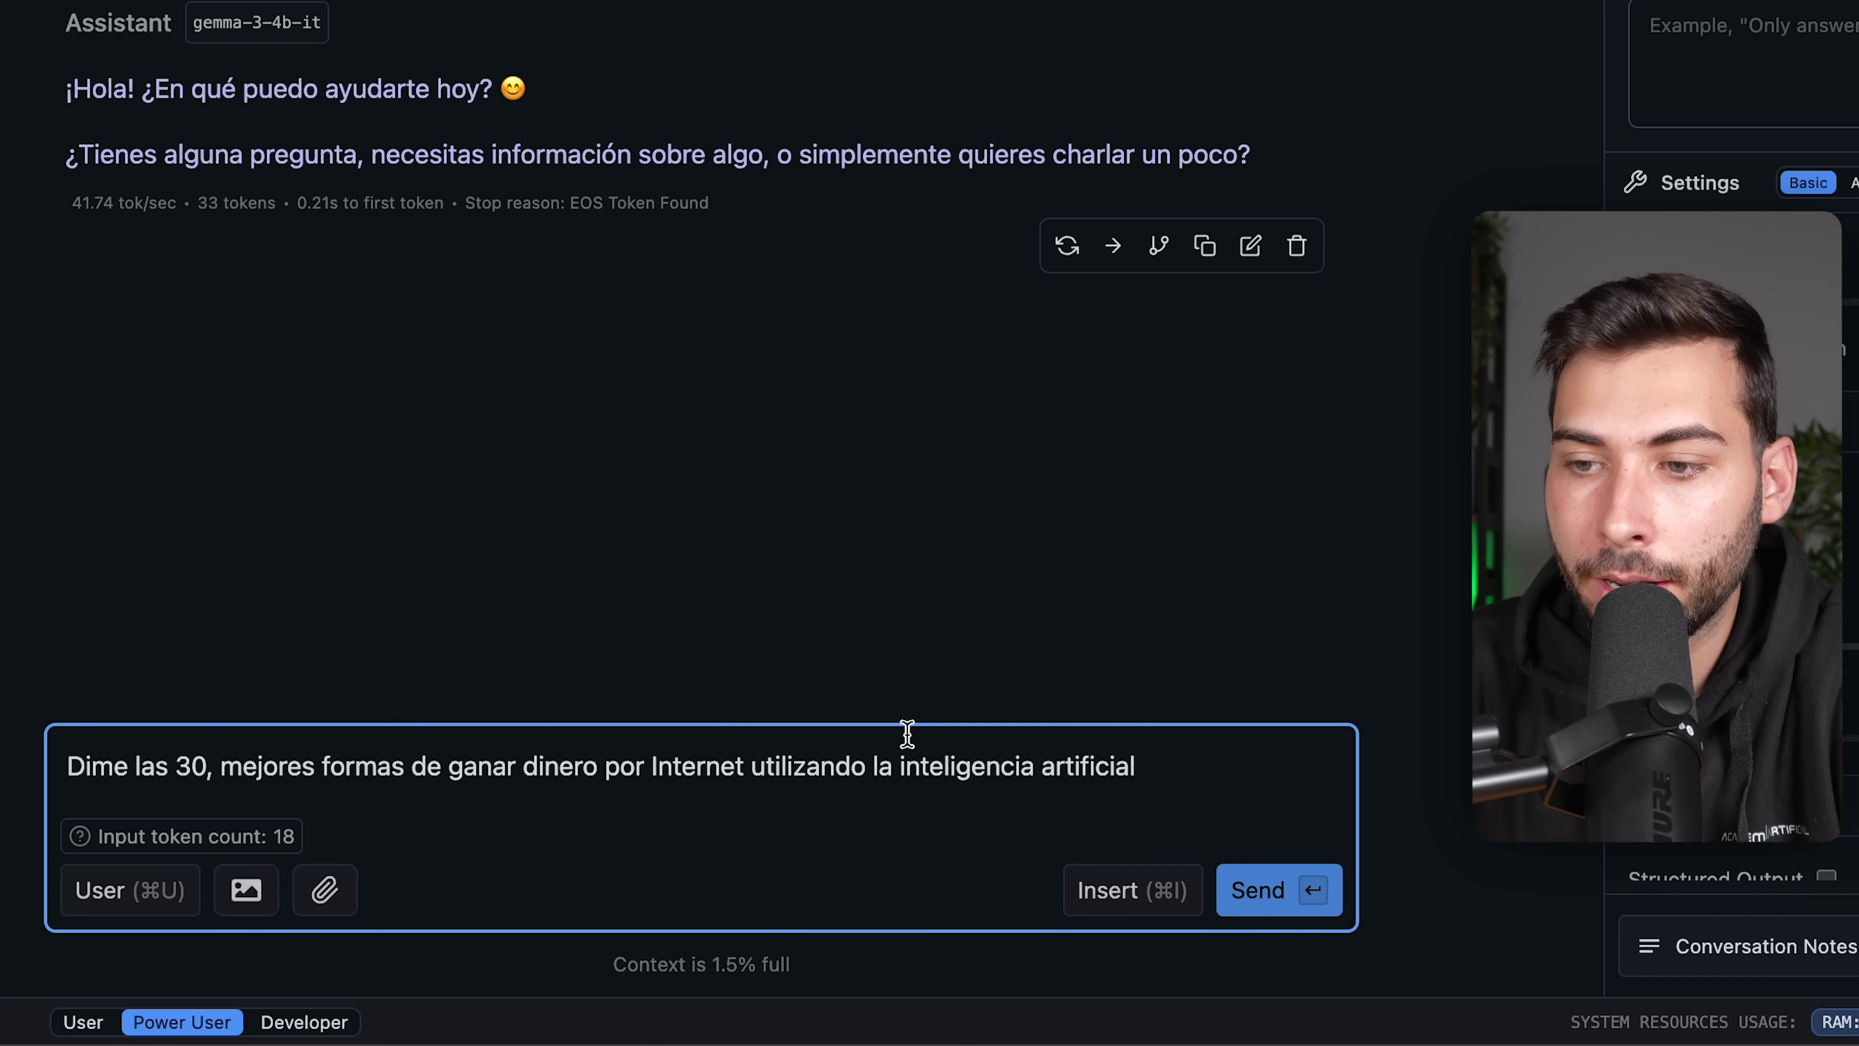
left_click(1300, 890)
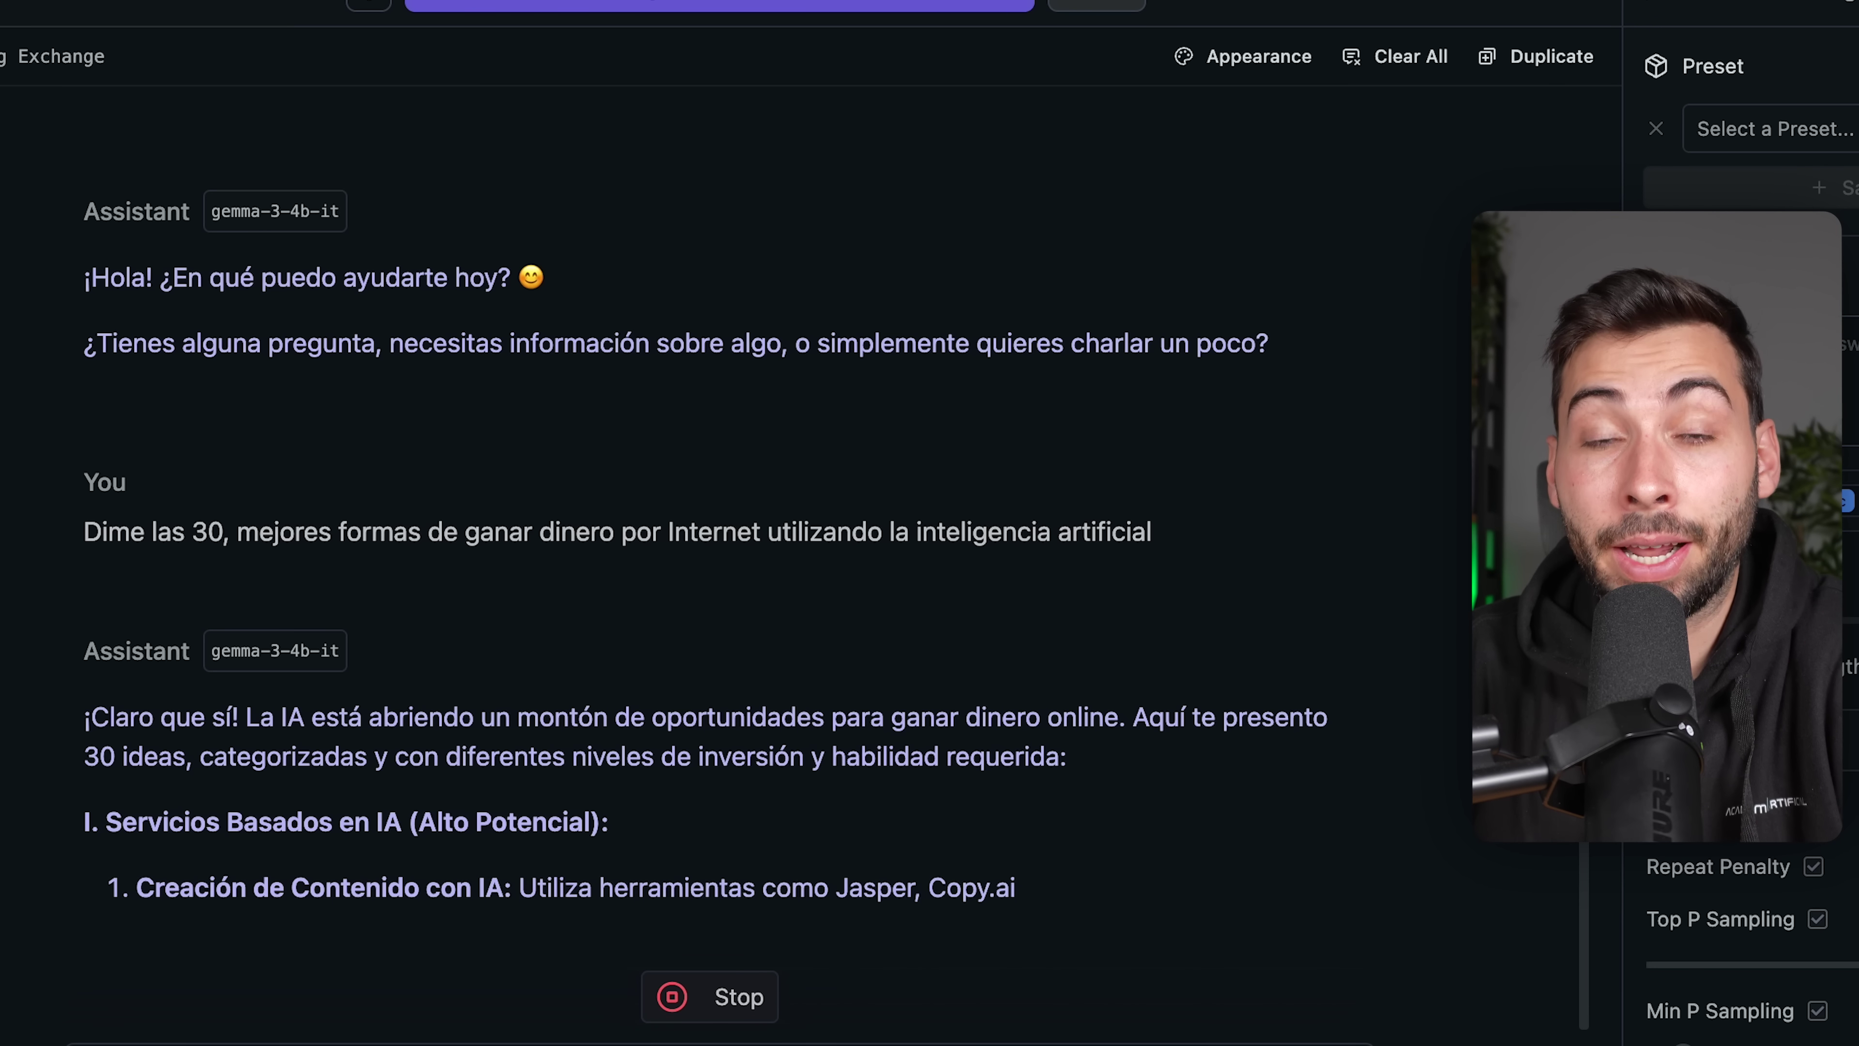